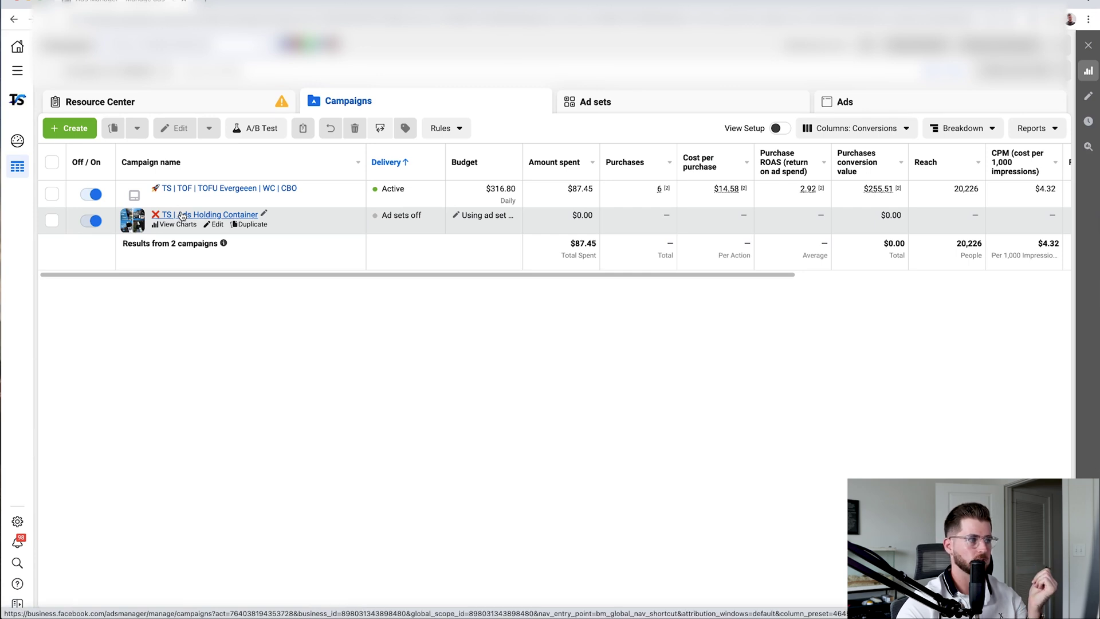
- Open the TS | Ads Holding Container campaign's ad sets and start creating a new ad set
left_click(182, 216)
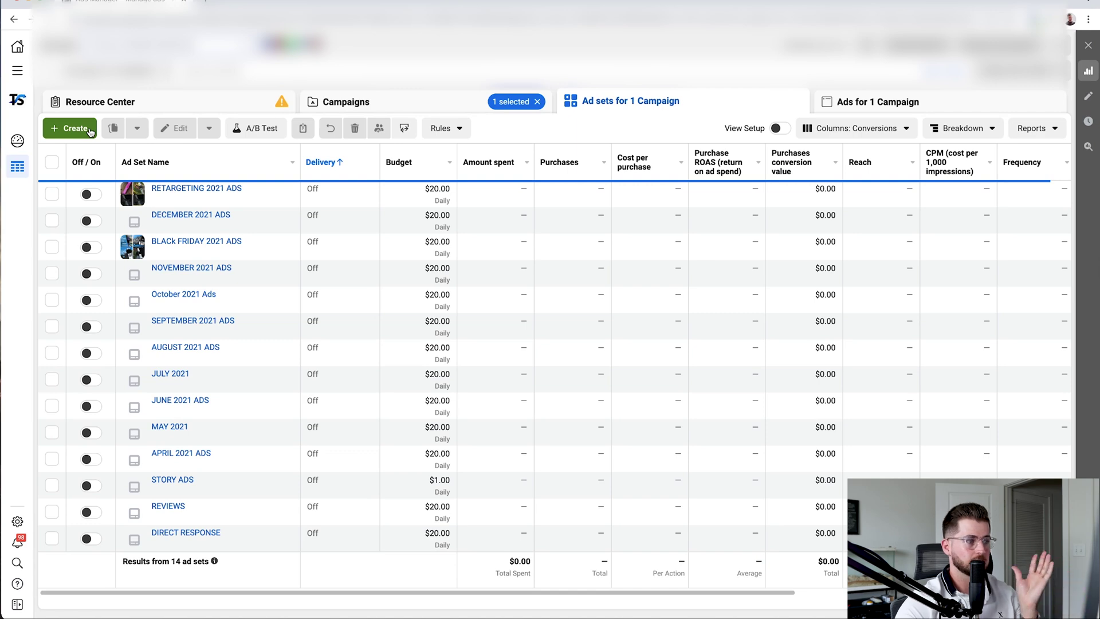
left_click(75, 127)
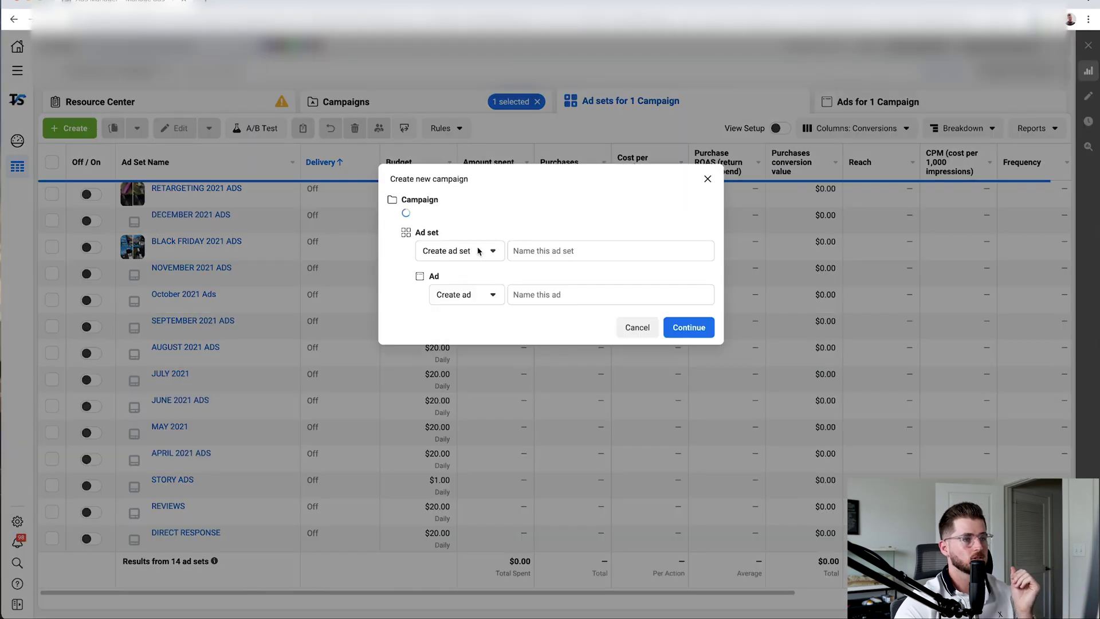
- Create a draft ad set named 'JANUARY 2022 ADS' and return to the ad sets list
left_click(615, 261)
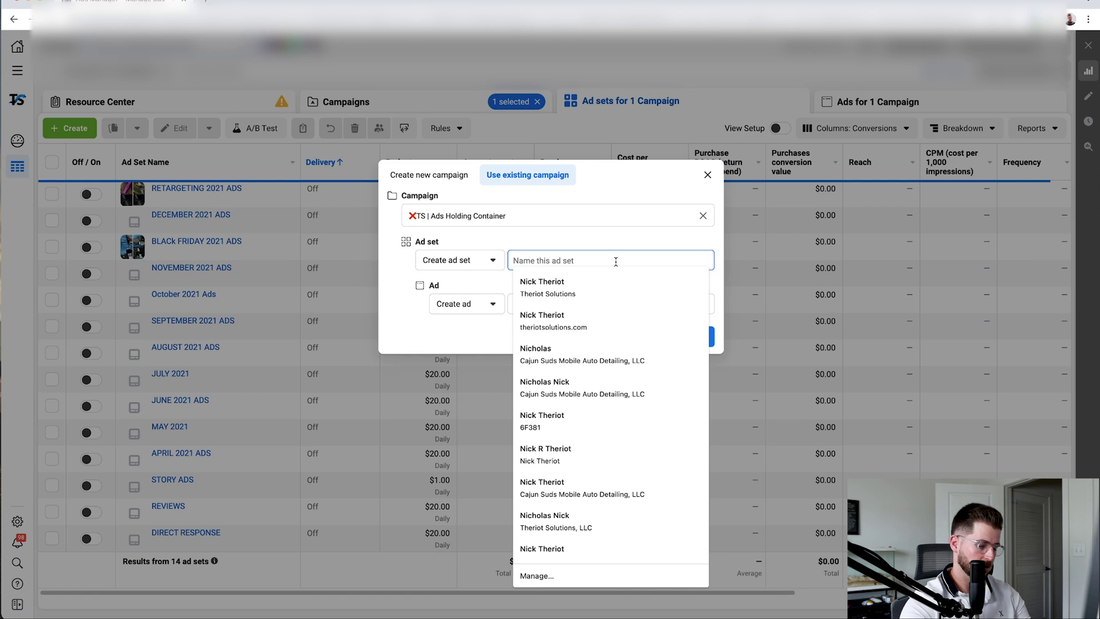
type("J")
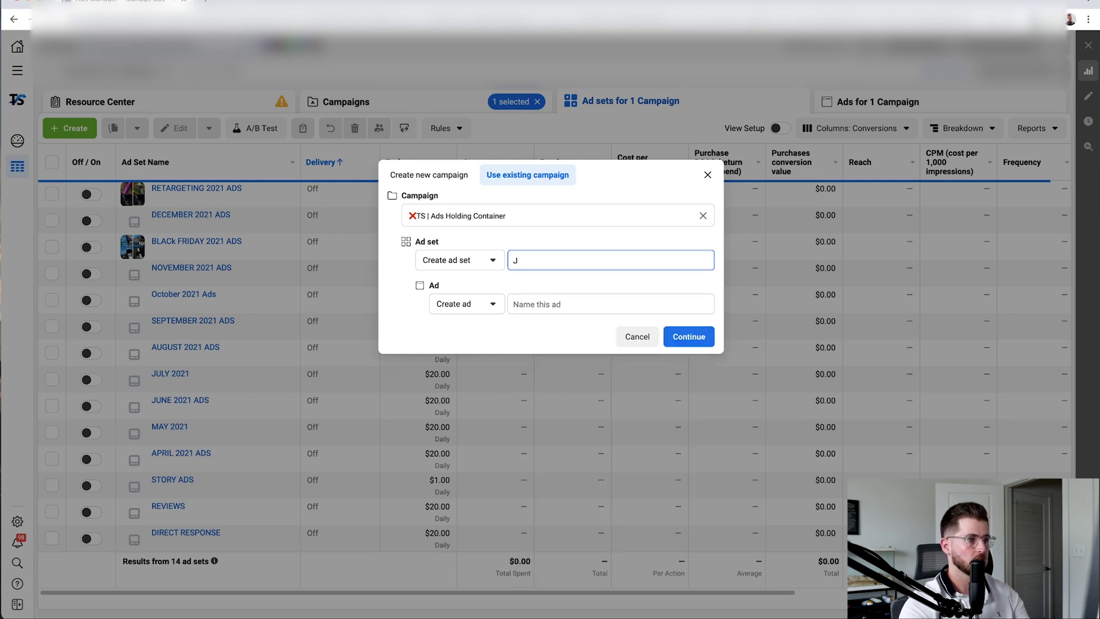
type("ANUARY 202")
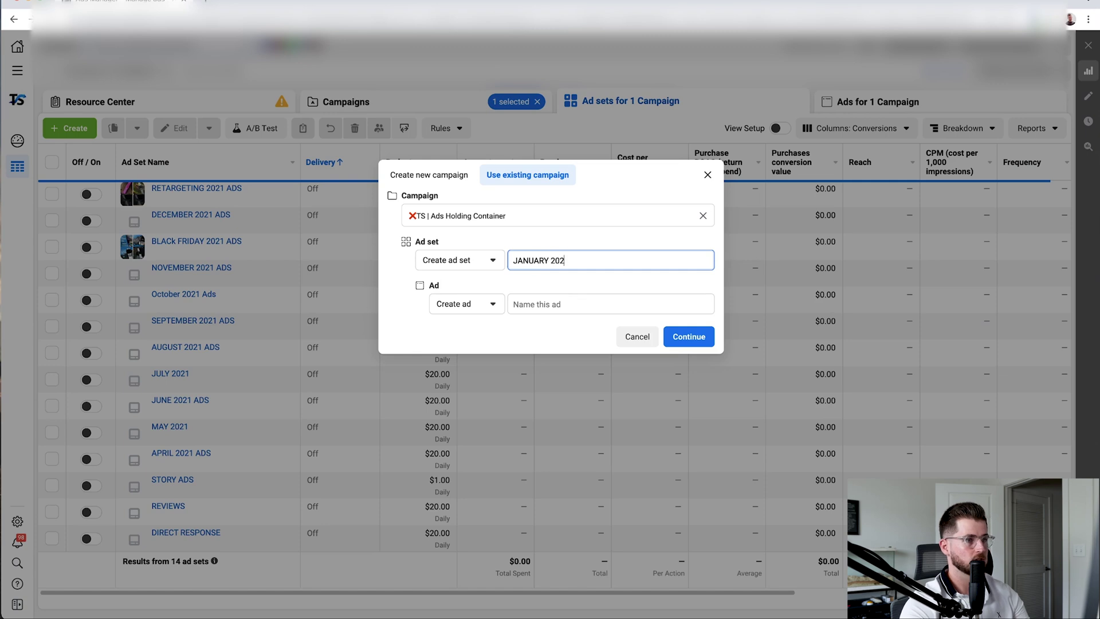
type("2 ADS")
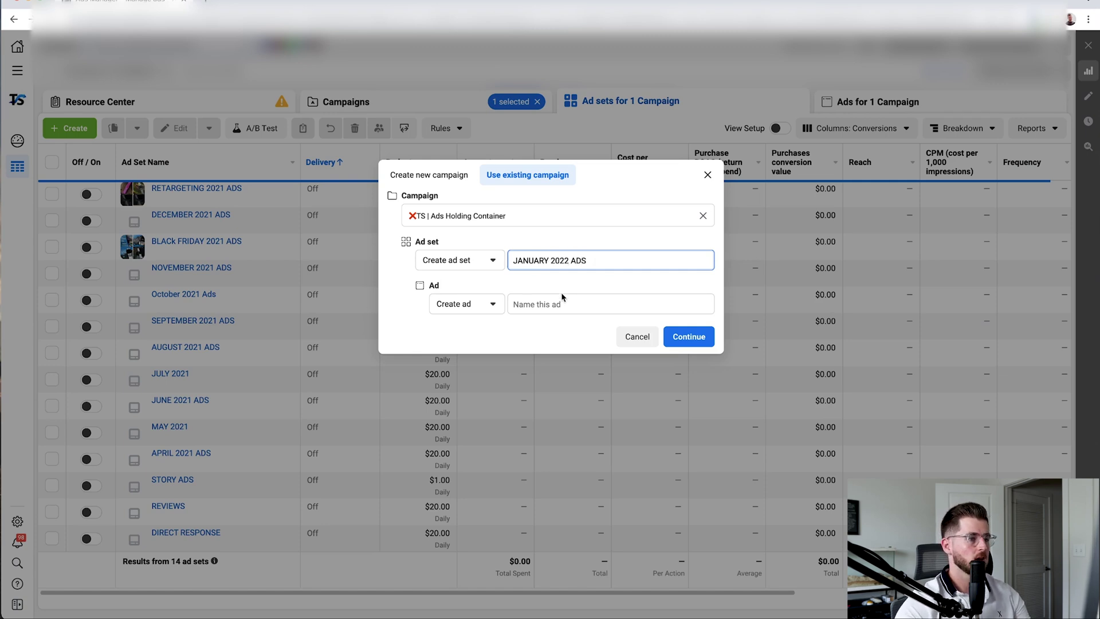
left_click(700, 339)
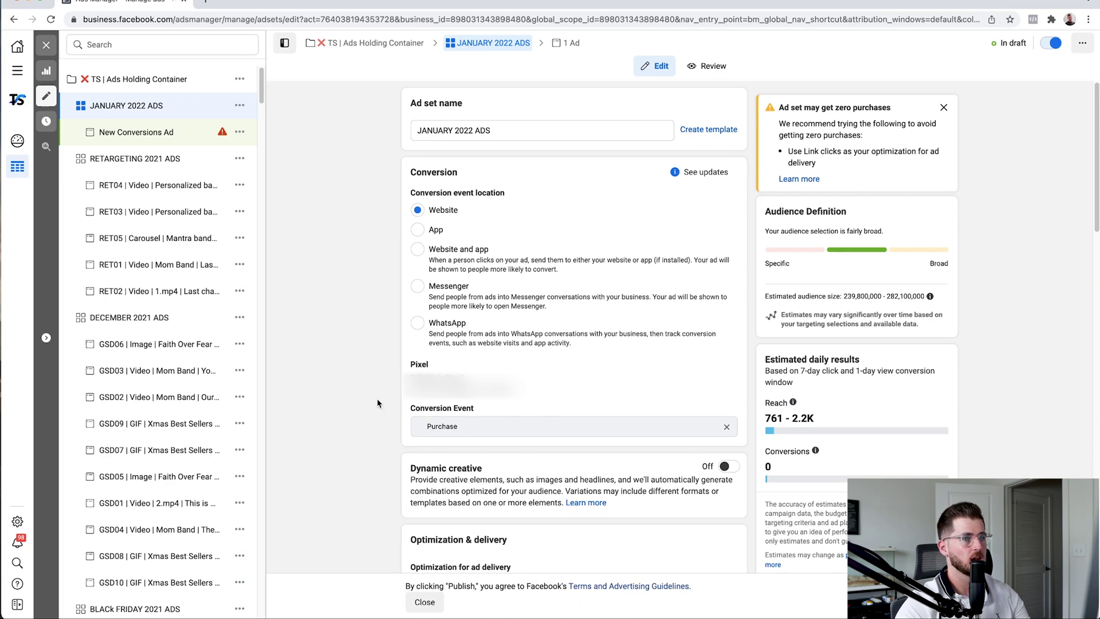
scroll(377, 403, "down", 15)
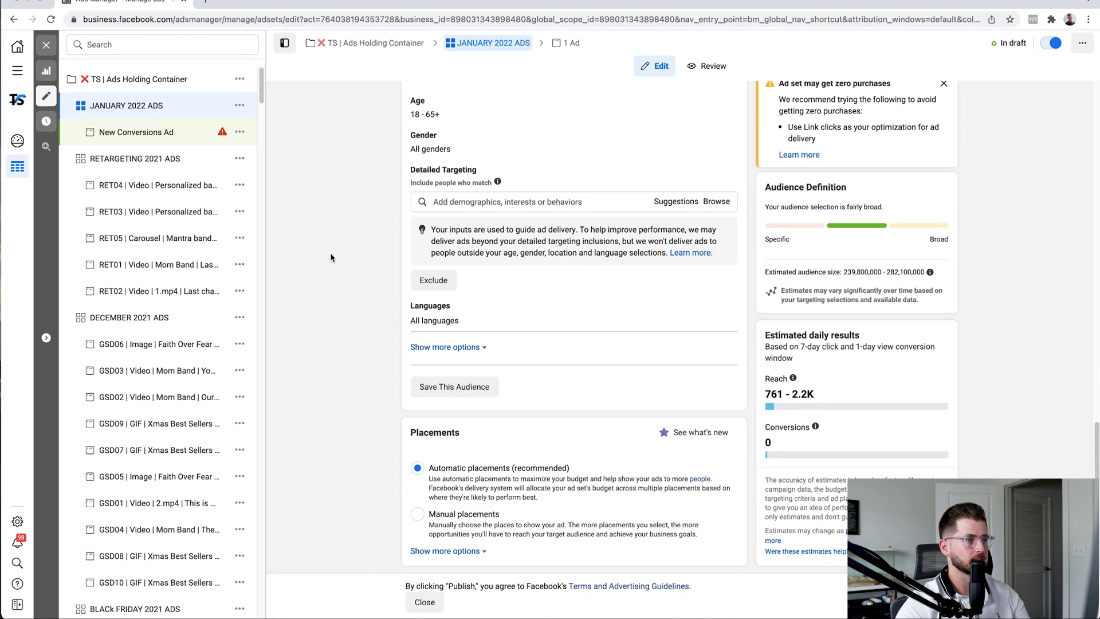
left_click(46, 45)
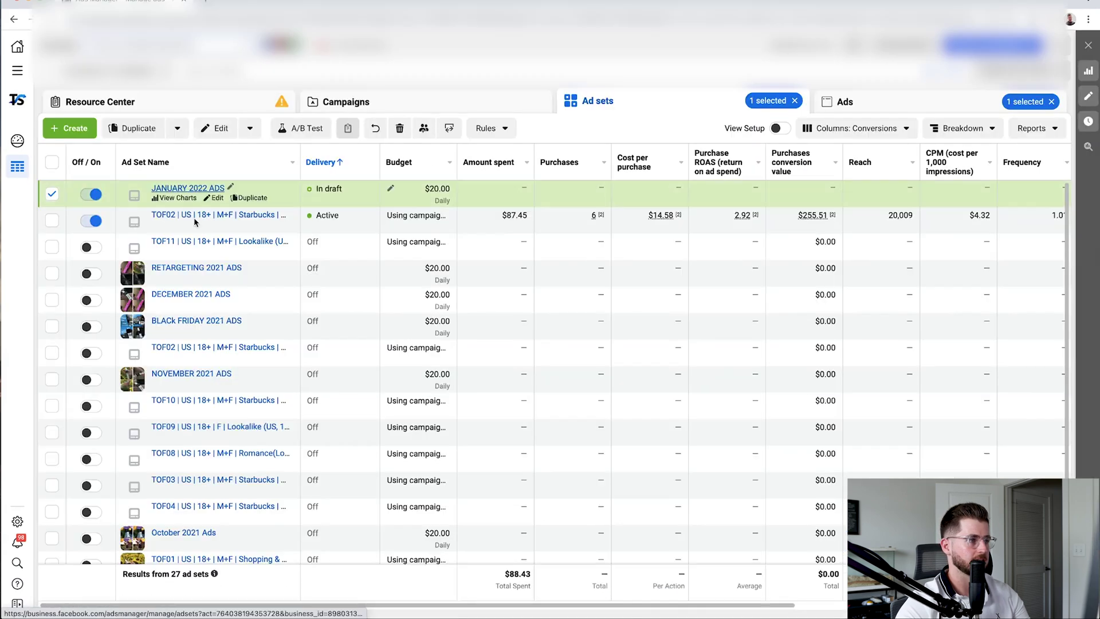
- Open New Conversions Ad in JANUARY 2022 ADS for editing and choose its Instagram account
left_click(188, 187)
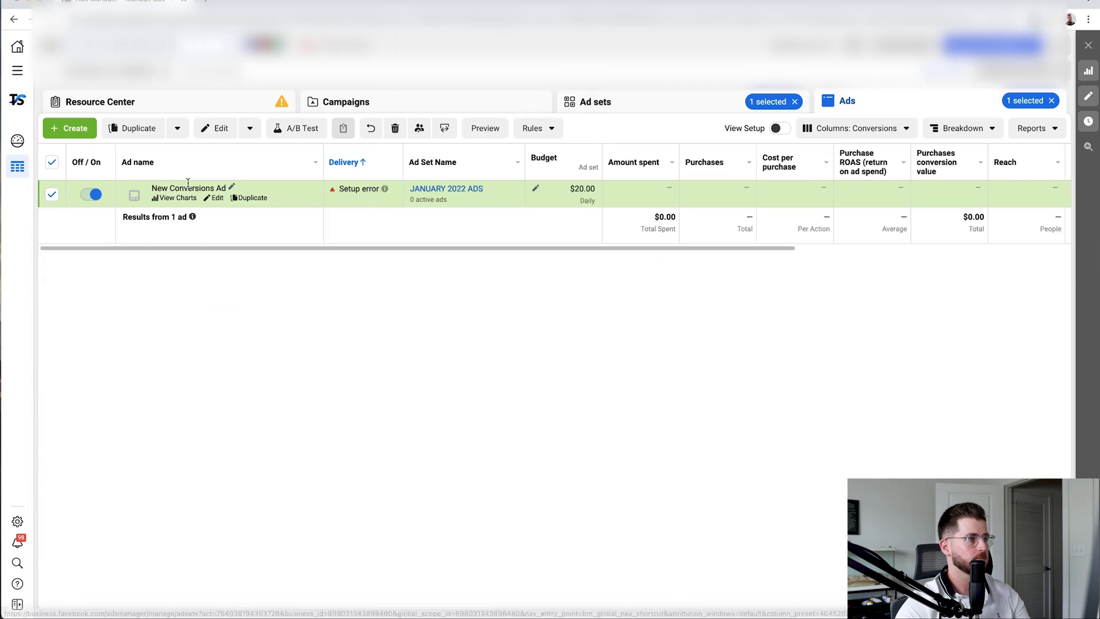
left_click(217, 198)
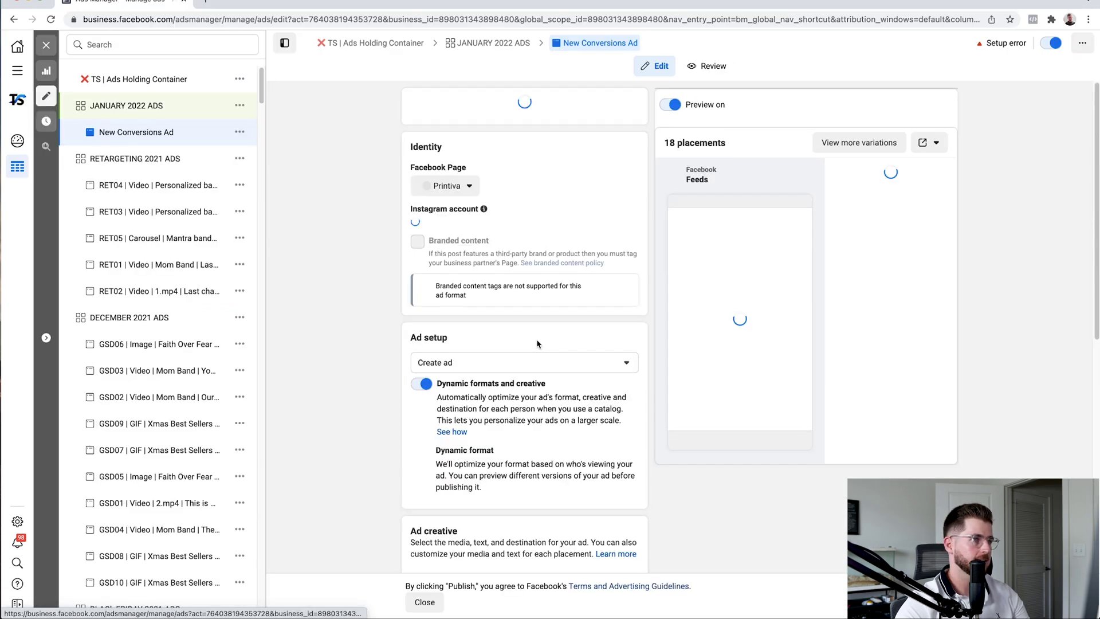
left_click(459, 252)
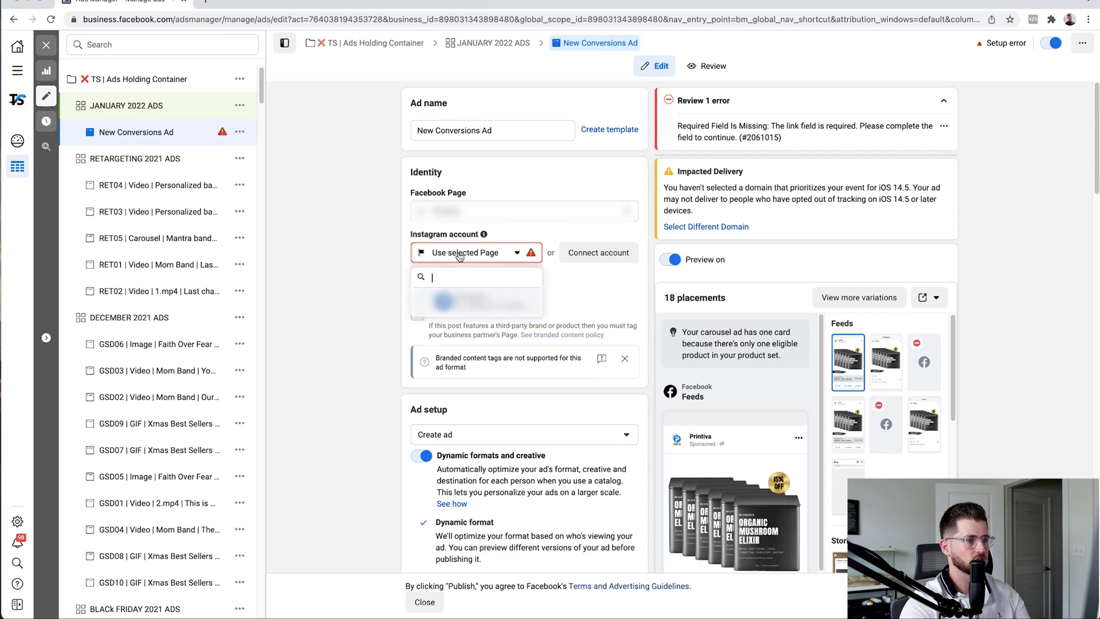
left_click(465, 304)
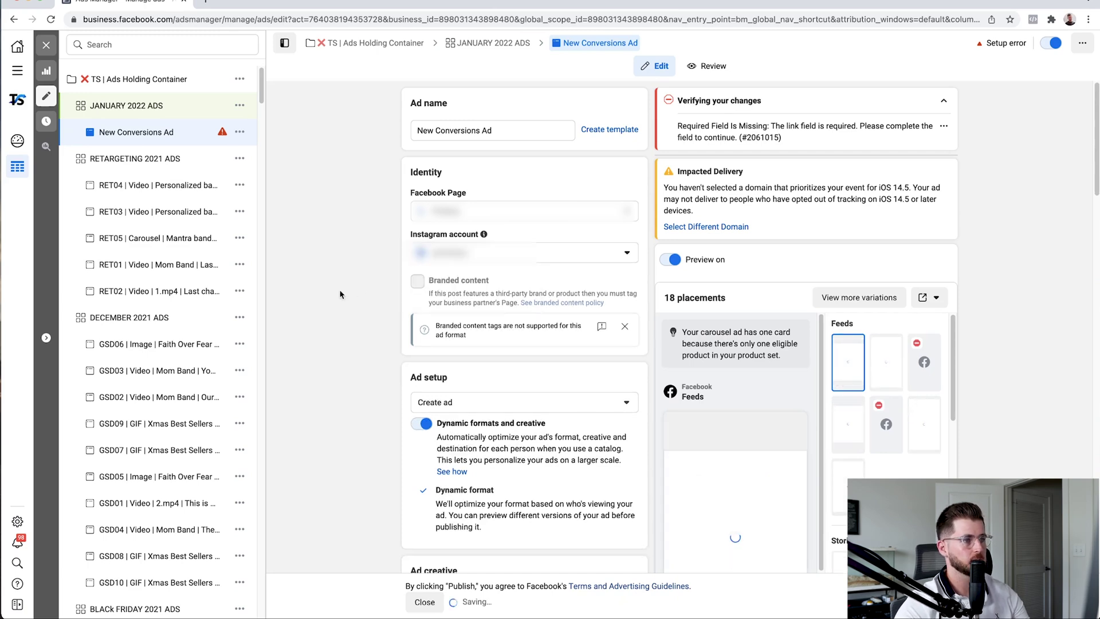
- Rename the ad from 'New Conversions Ad' to 'Test Ad #1'
triple_click(505, 132)
double_click(470, 131)
triple_click(471, 131)
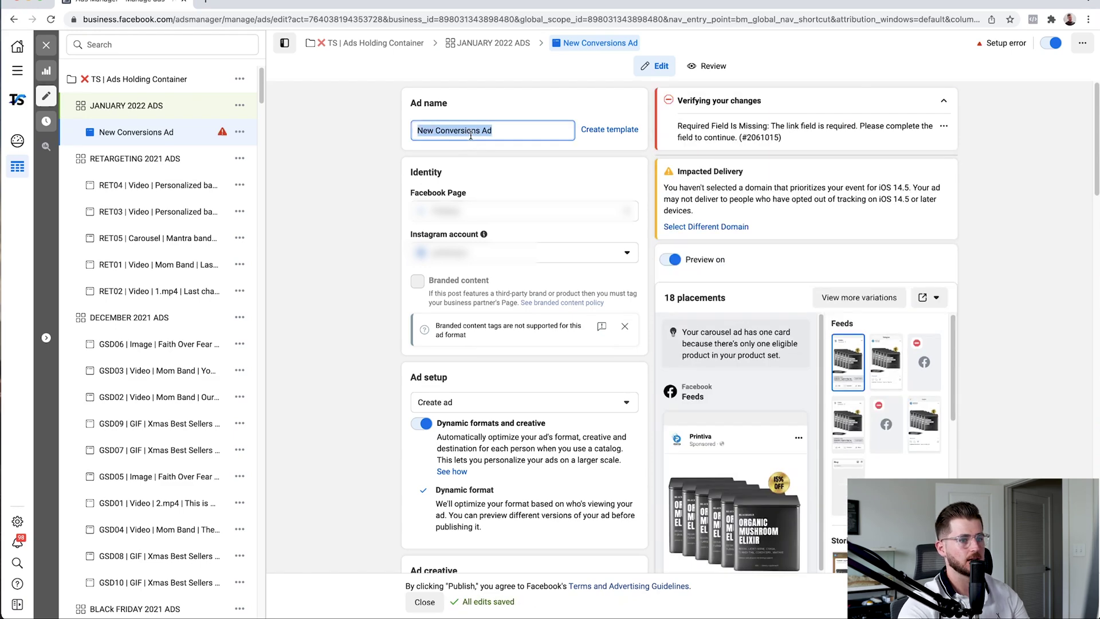
key("BackSpace")
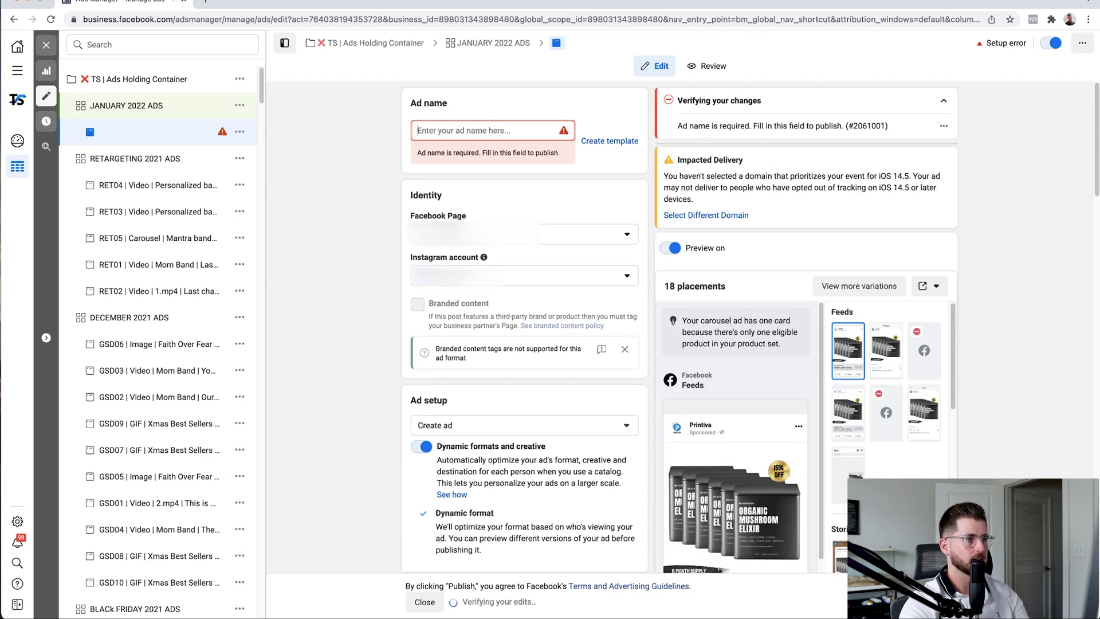
type("Test ")
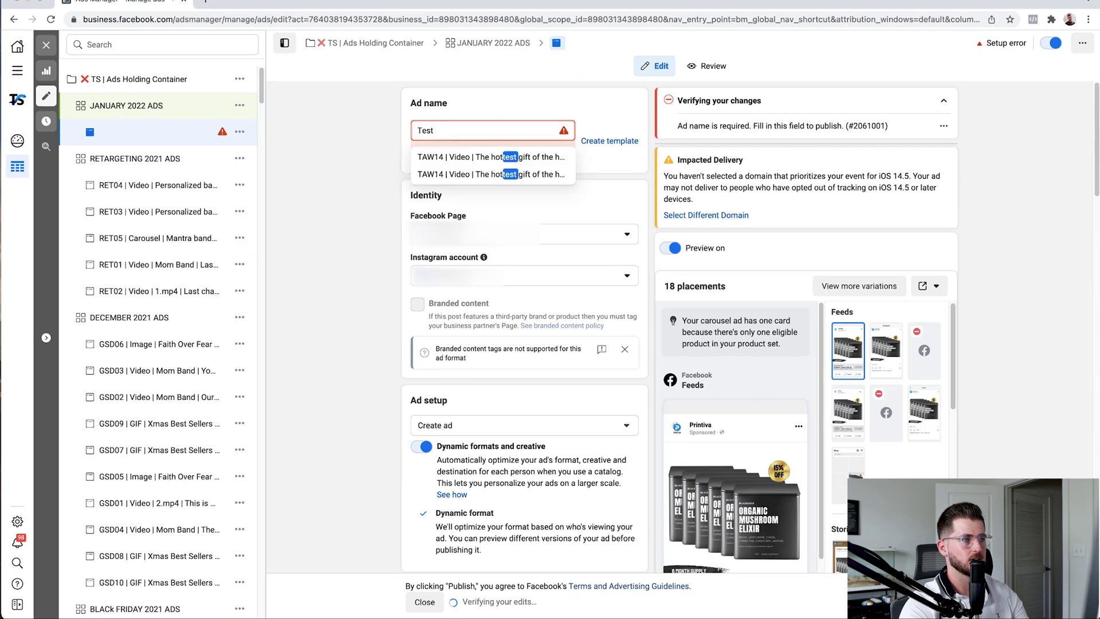
type("Ad #1")
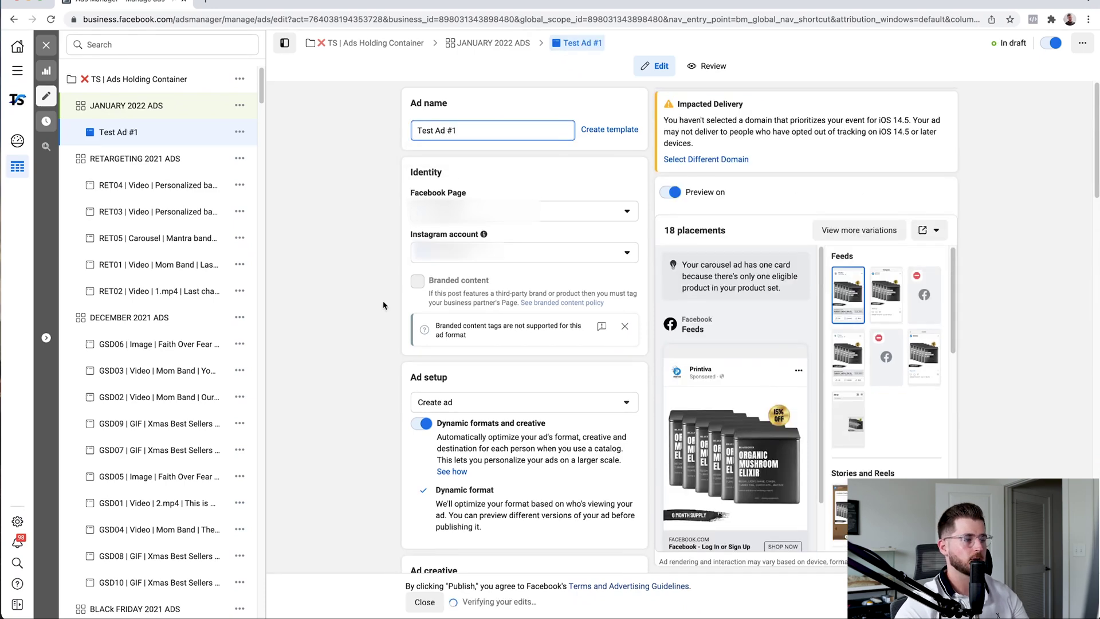
left_click(346, 349)
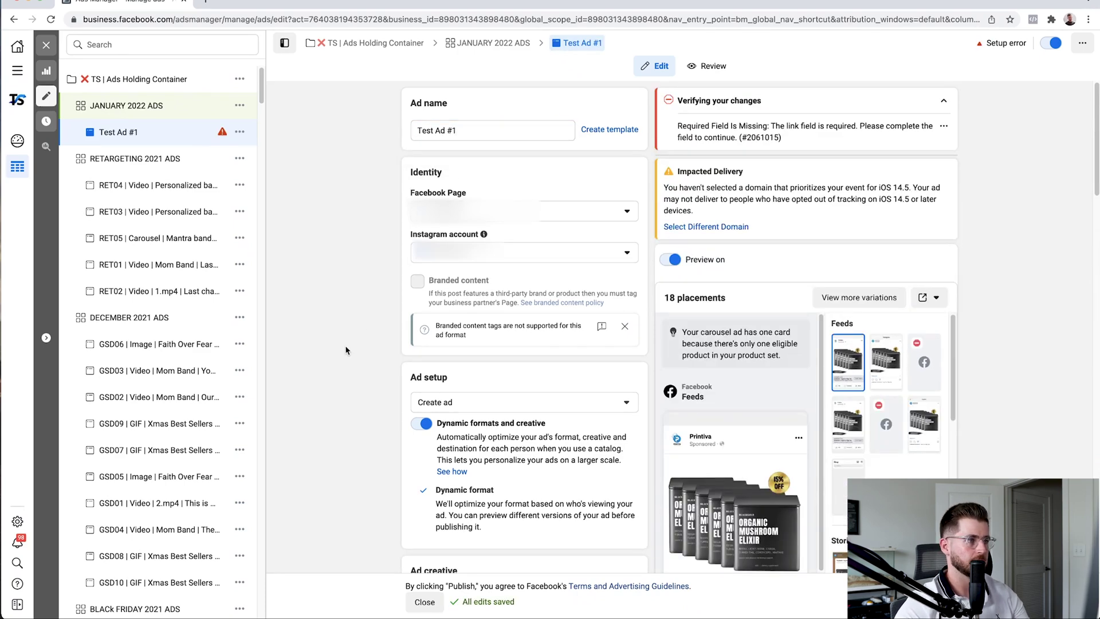
- Turn off dynamic formats and switch the ad to Single image or video
scroll(430, 264, "down", 3)
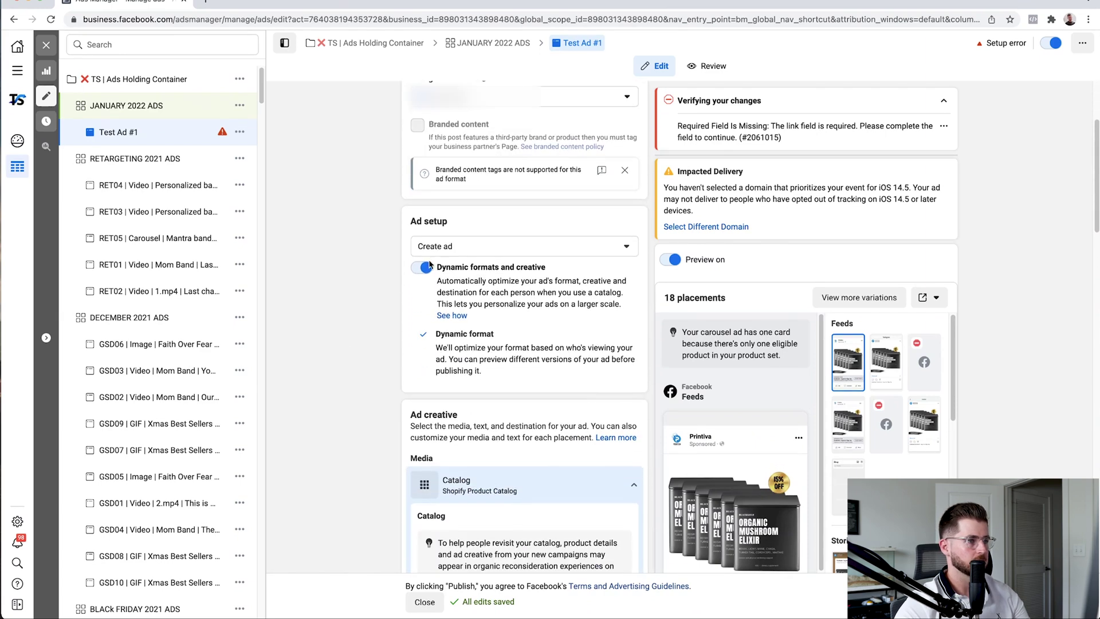
left_click(423, 267)
scroll(390, 303, "down", 2)
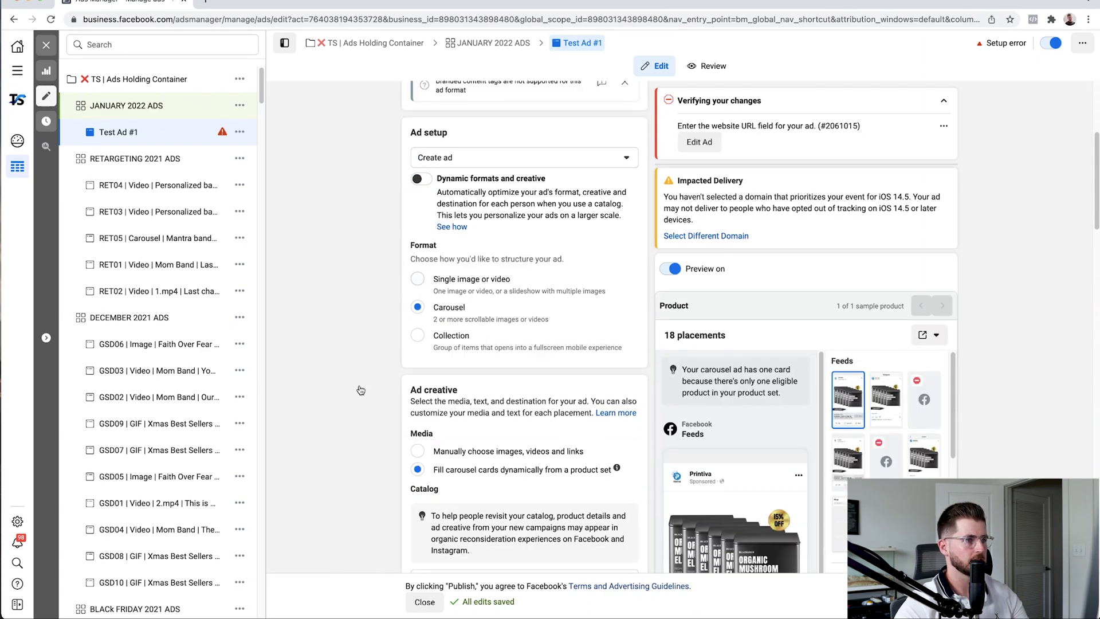
left_click(417, 279)
scroll(398, 339, "down", 3)
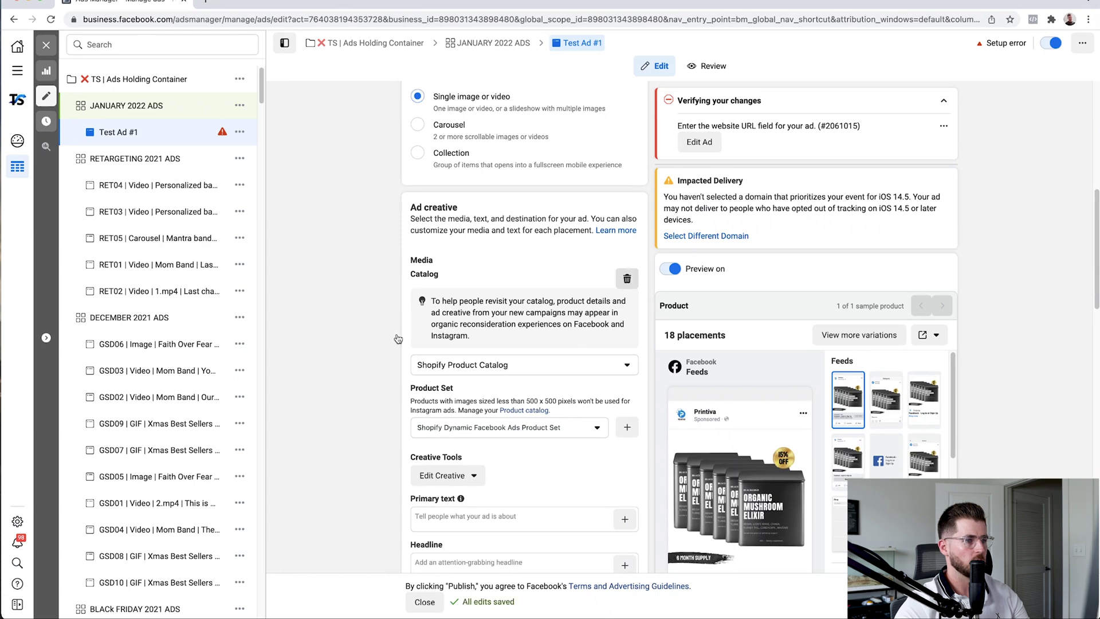
scroll(376, 376, "down", 1)
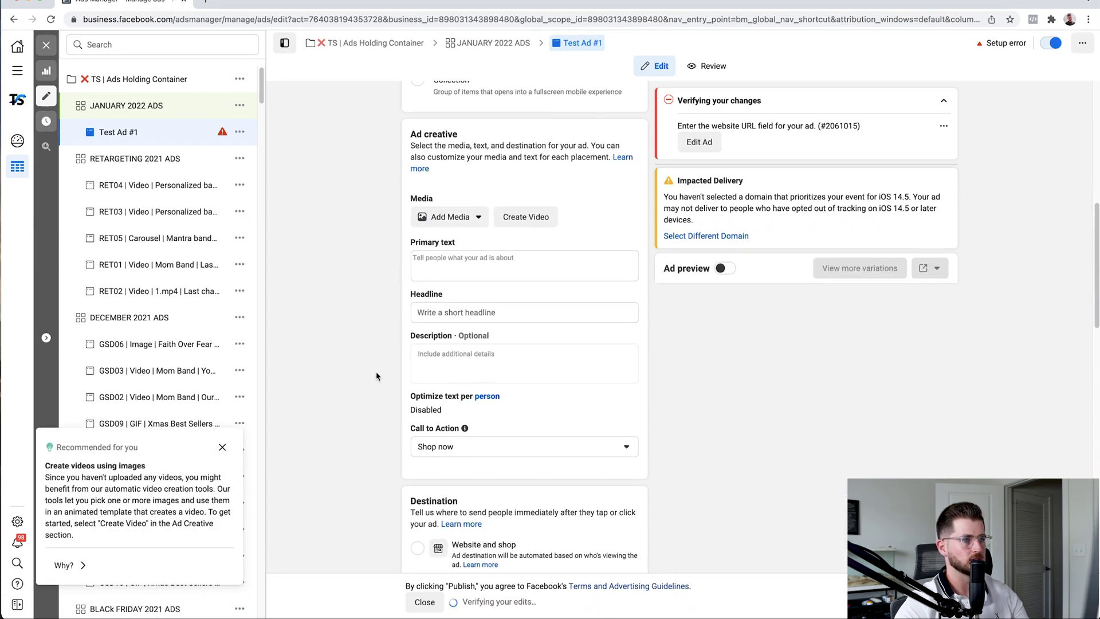
scroll(410, 473, "down", 14)
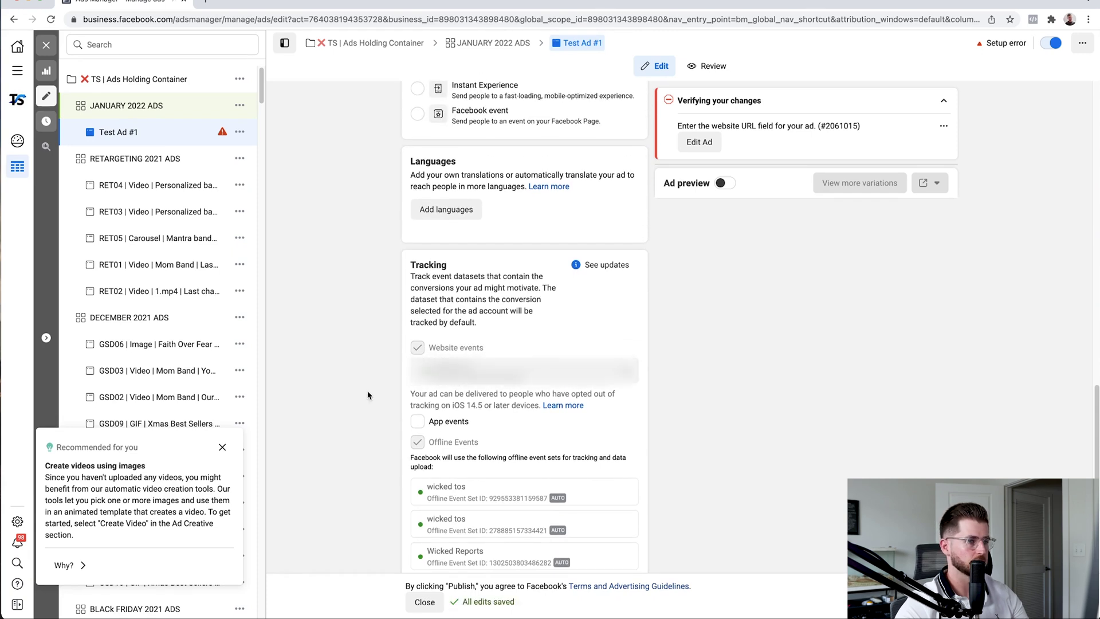
scroll(367, 395, "up", 3)
scroll(368, 395, "up", 8)
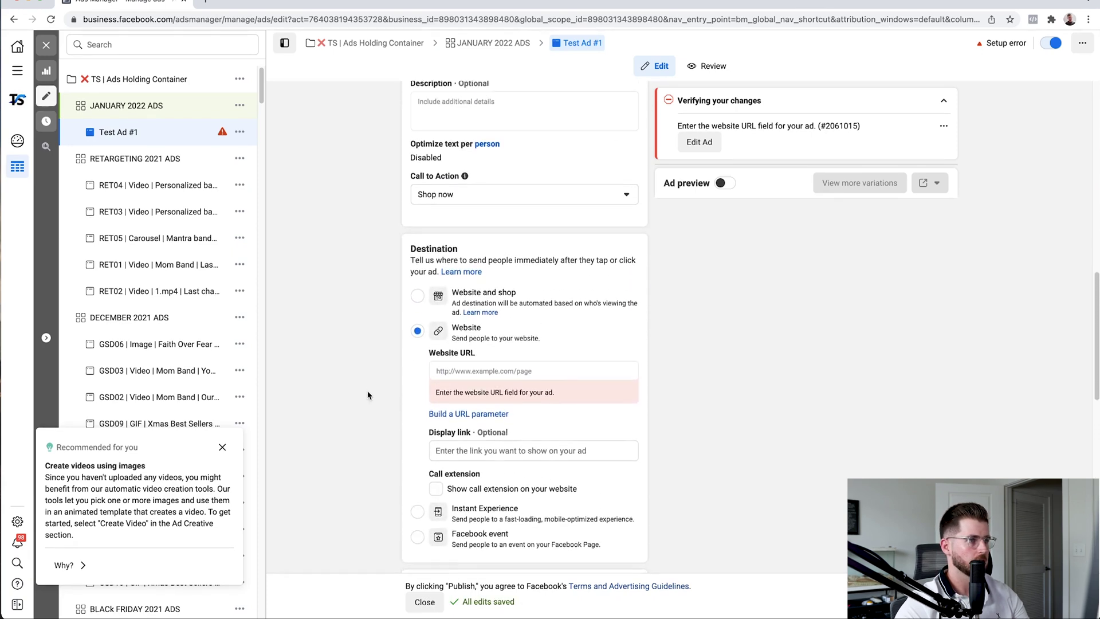
left_click(465, 222)
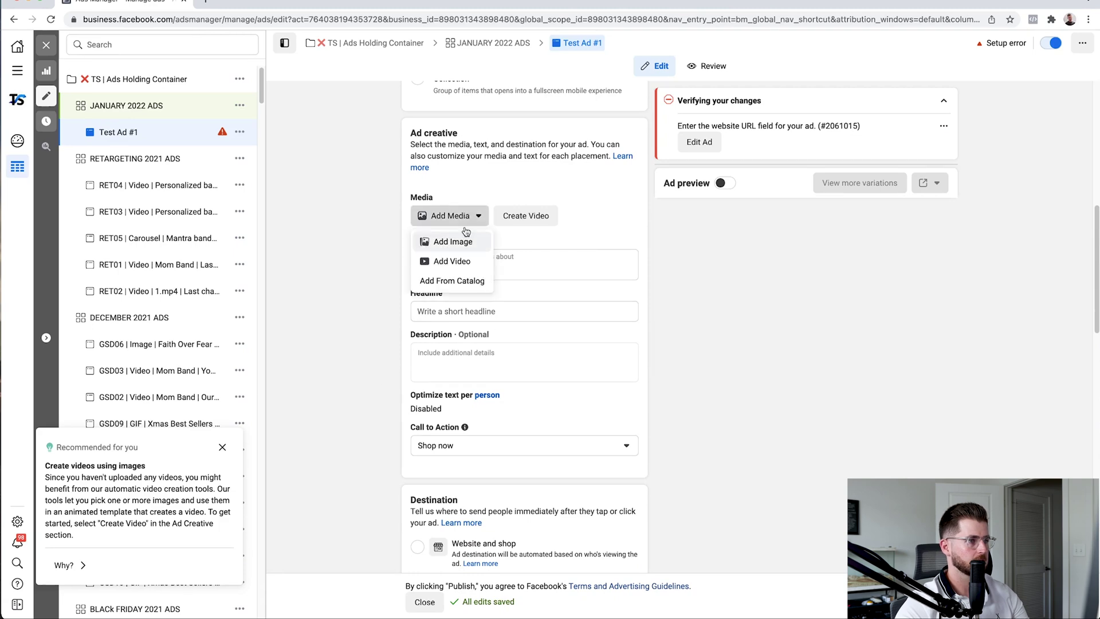
- Add the hot pink watch image to Test Ad #1, skipping crop and optimization
left_click(464, 240)
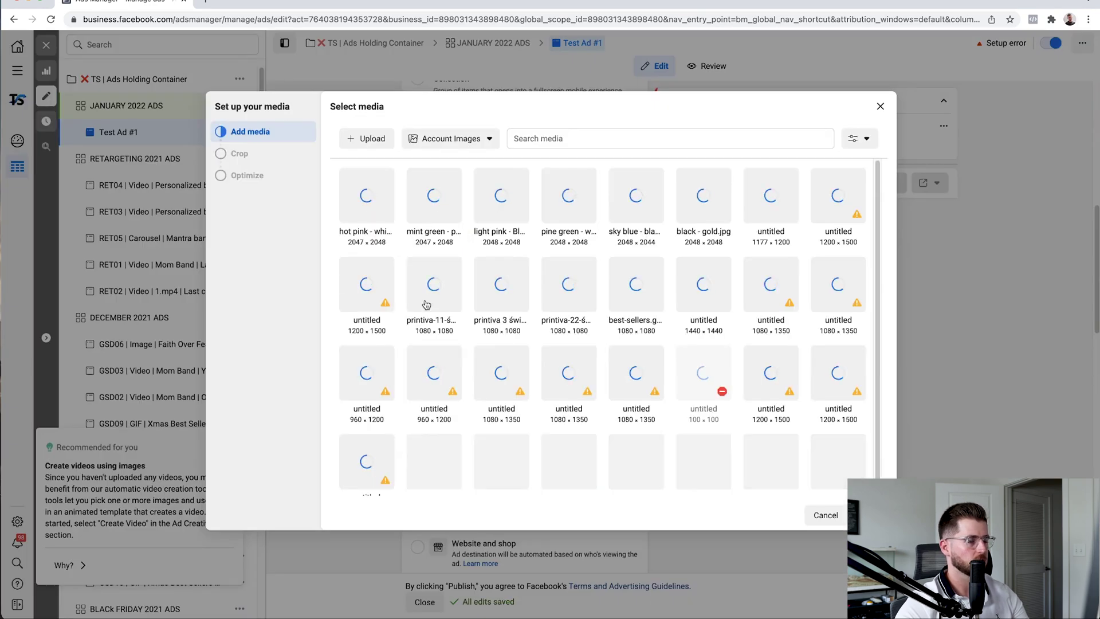
left_click(368, 206)
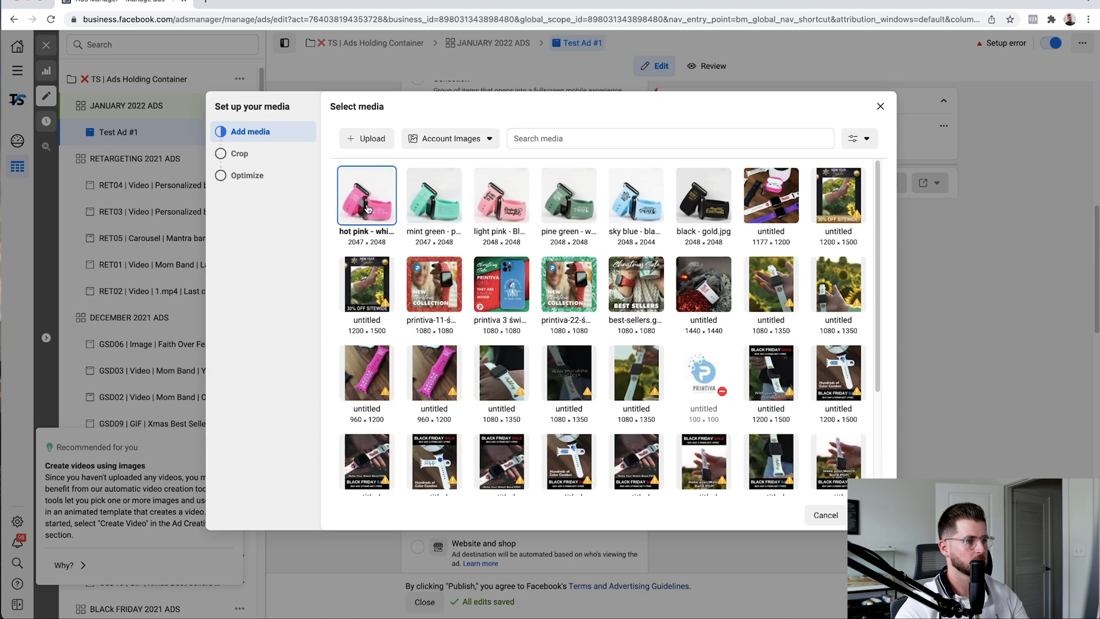
left_click(876, 515)
left_click(877, 515)
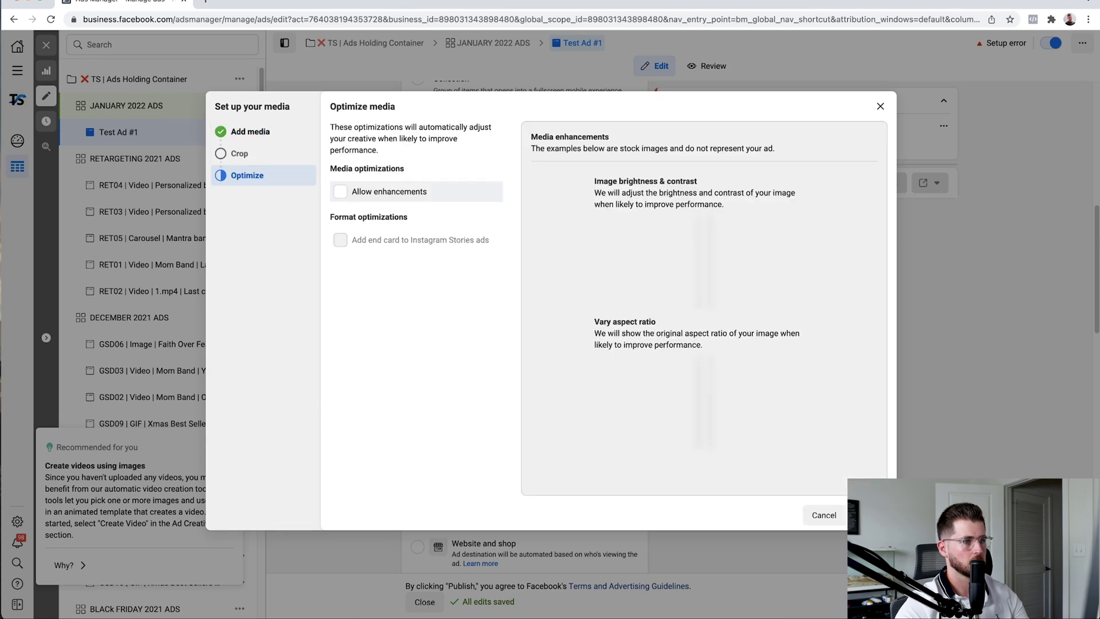
left_click(836, 516)
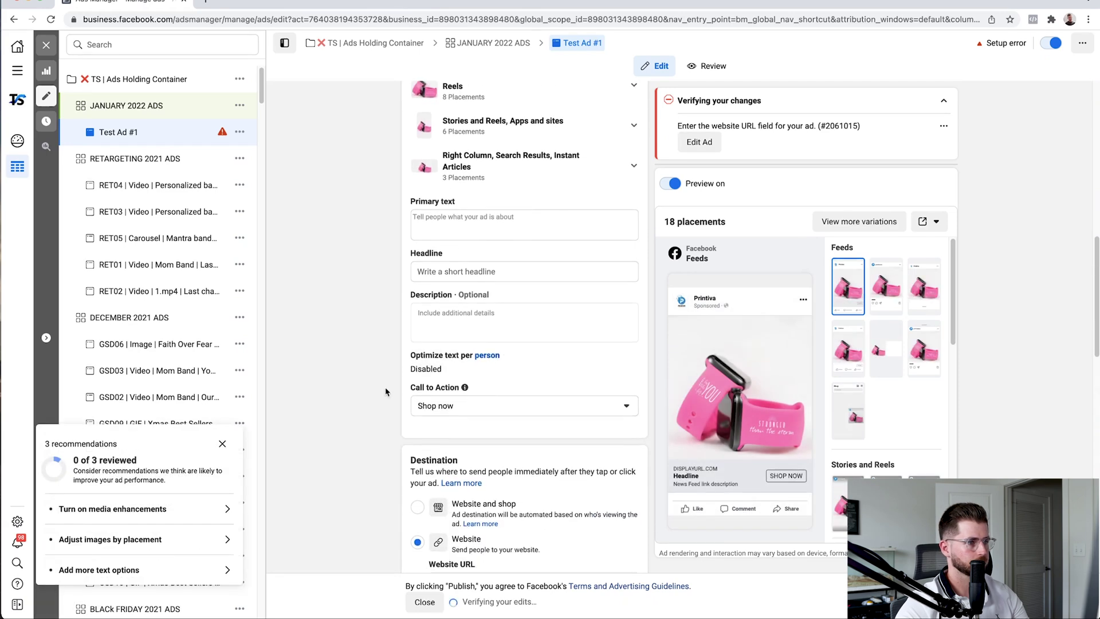
- Set primary text 'Hey this is a cool ad' and headline 'Buy now, please ;)'
left_click(446, 224)
type("Hey")
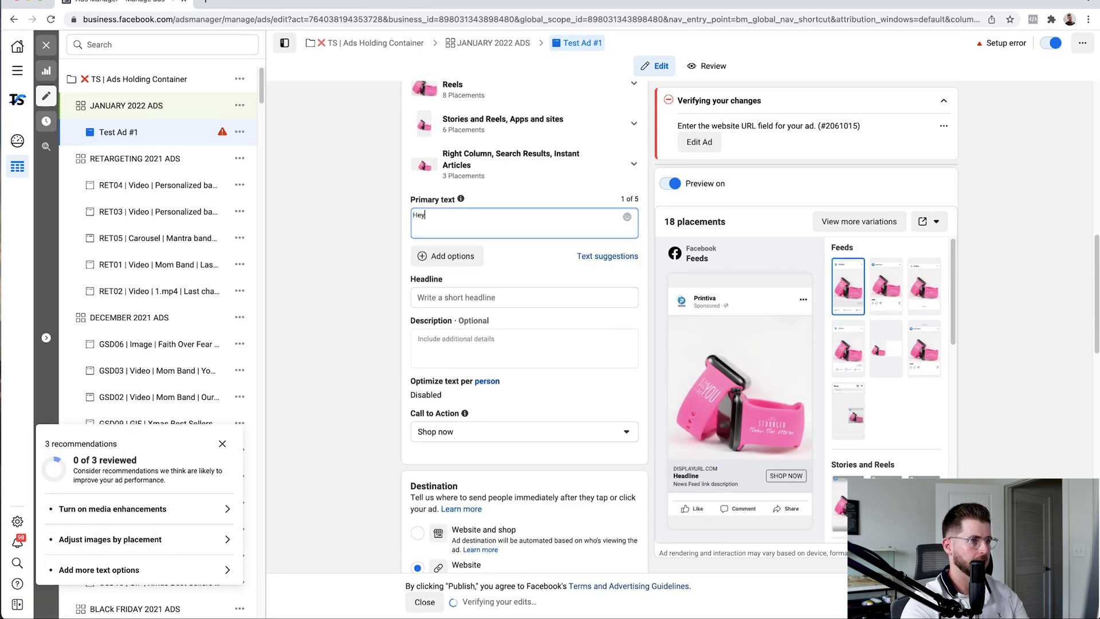
type(" this is a cool ad")
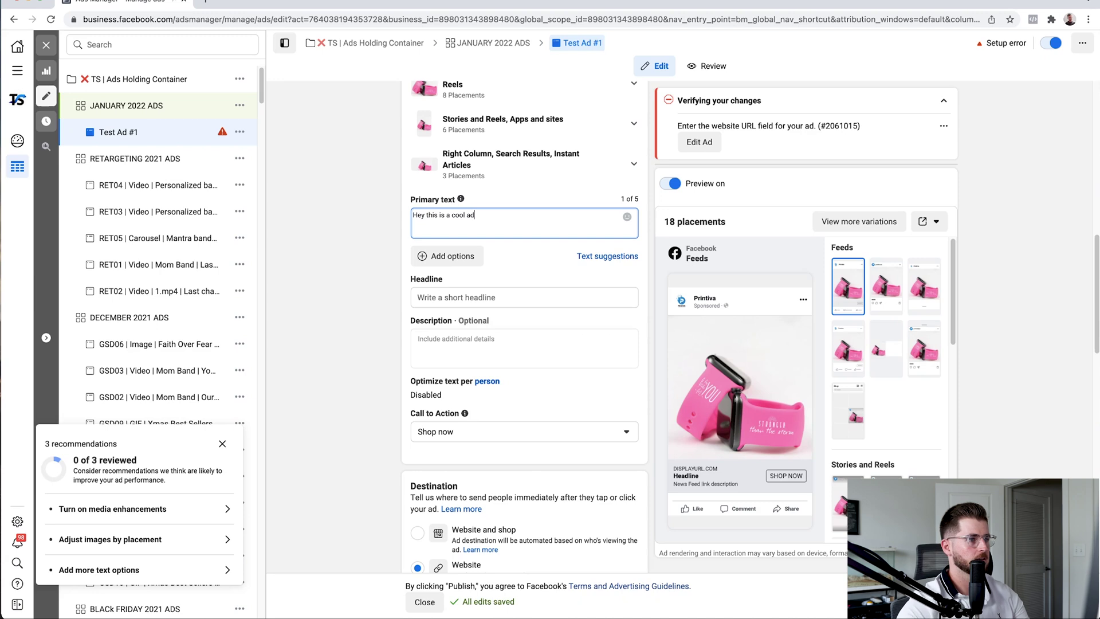
left_click(455, 298)
type("Buy ")
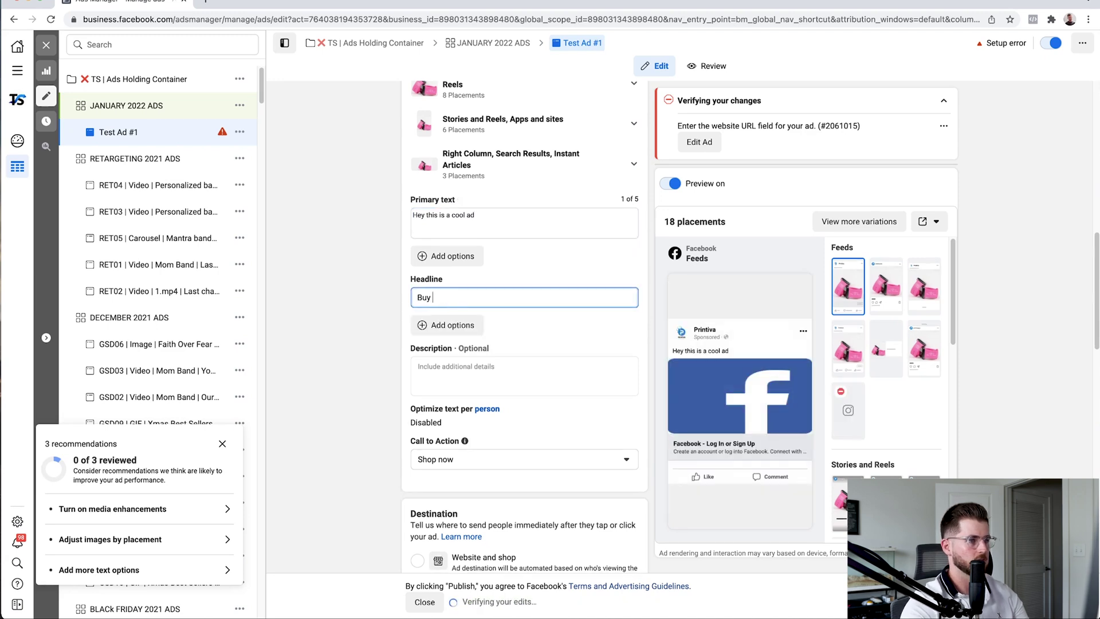
type("now, please ;")
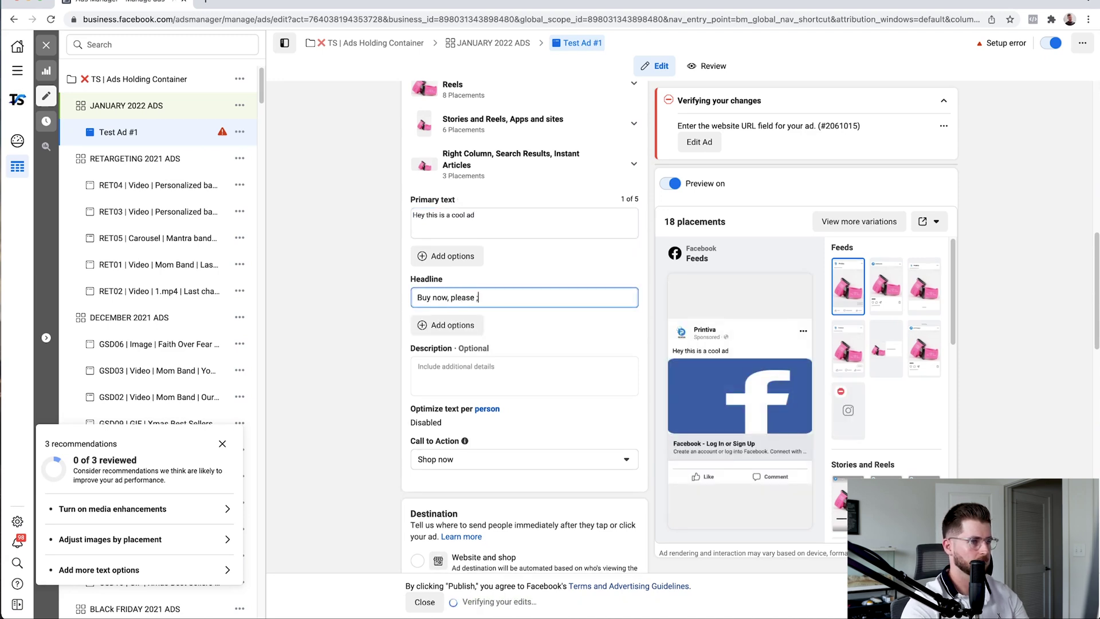
type(")")
left_click(377, 422)
scroll(377, 421, "down", 2)
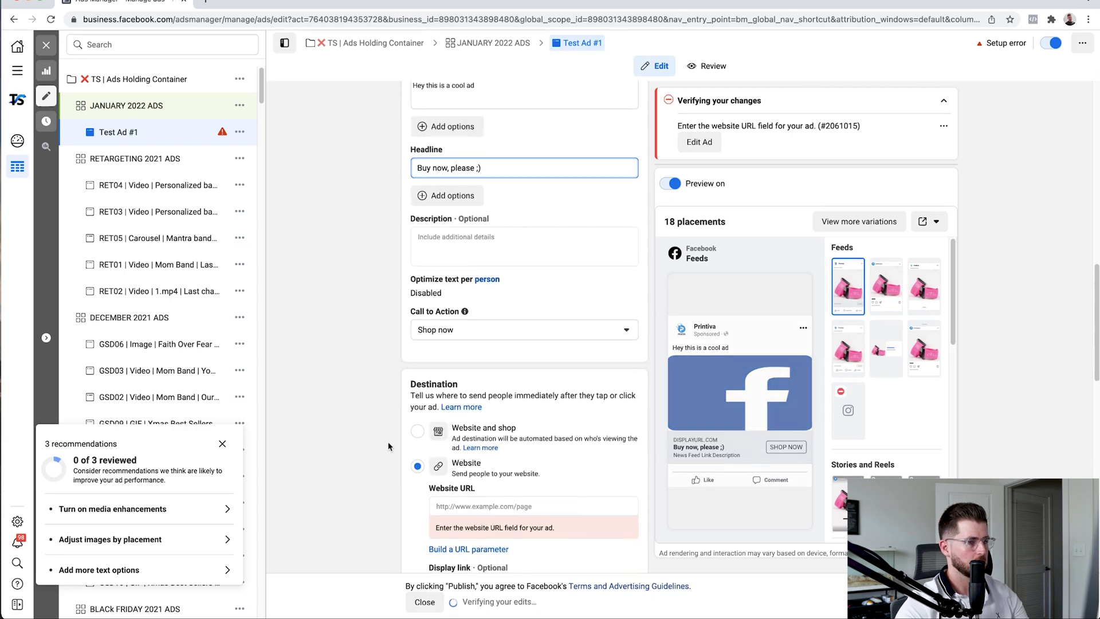
scroll(377, 422, "down", 5)
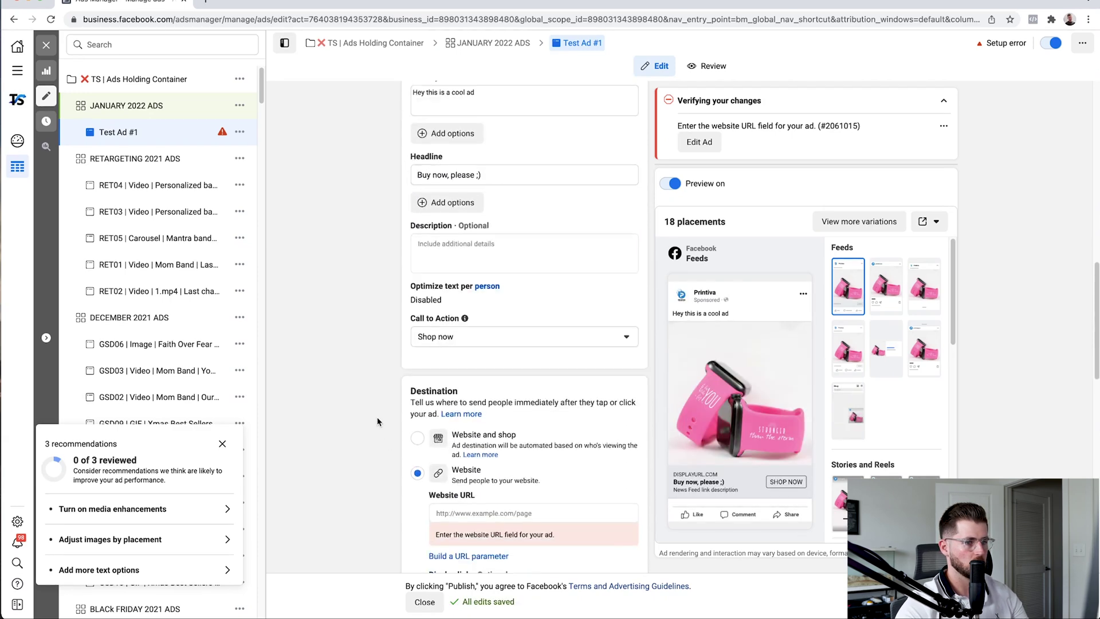
scroll(381, 421, "down", 1)
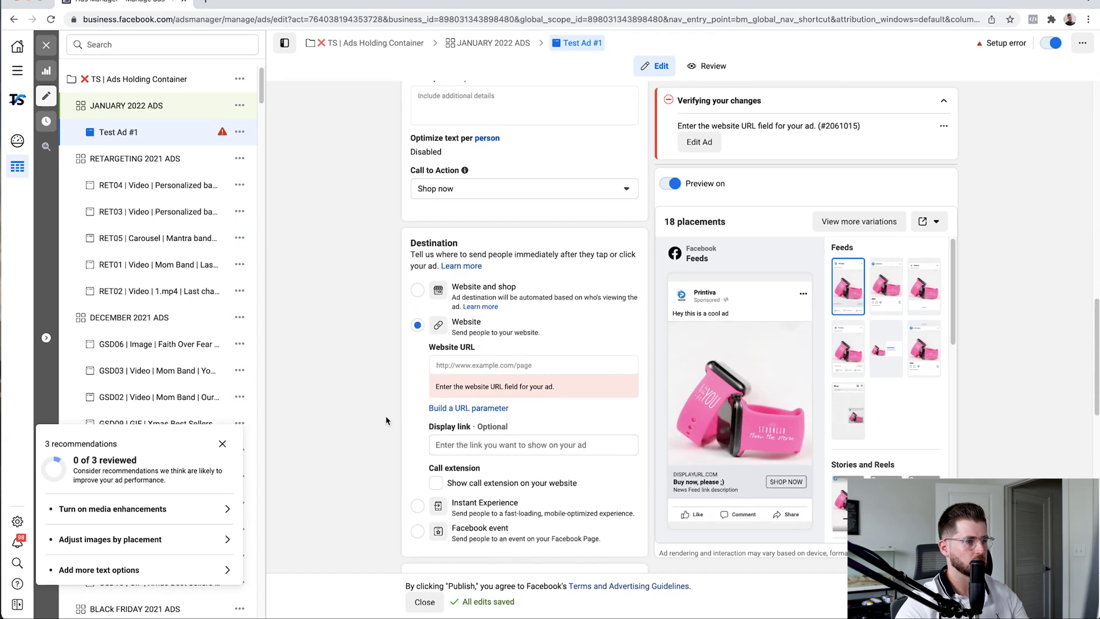
left_click(488, 372)
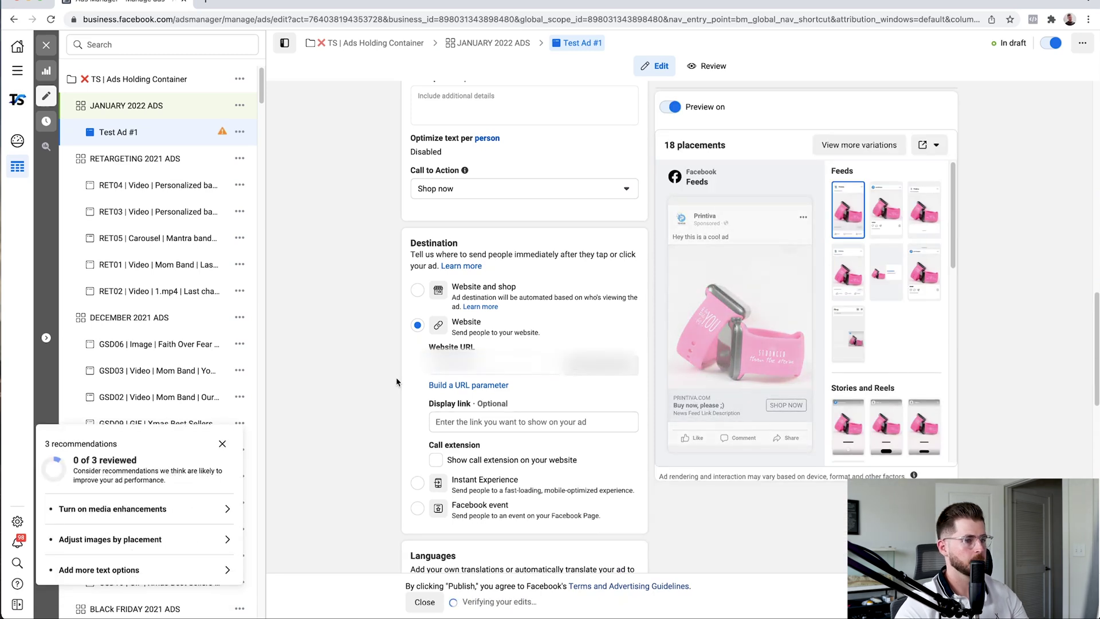
- Close Test Ad #1's editor with its printiva.com website URL, returning to the ads table
scroll(396, 377, "down", 3)
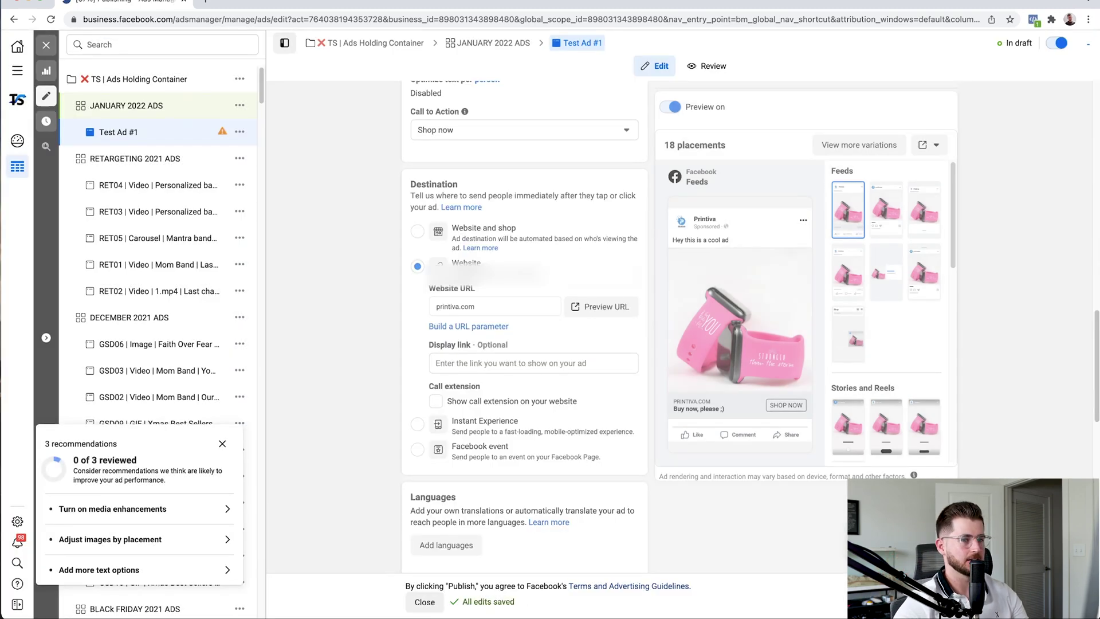
left_click(425, 601)
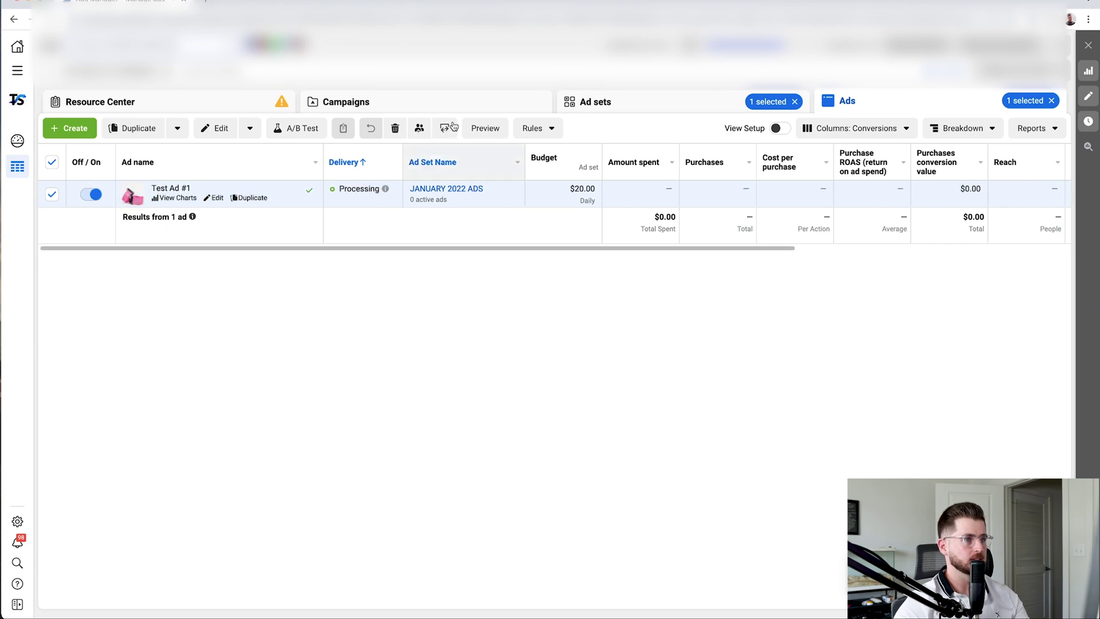
- In TS | Ads Holding Container, switch off the JANUARY 2022 ADS ad set
left_click(646, 111)
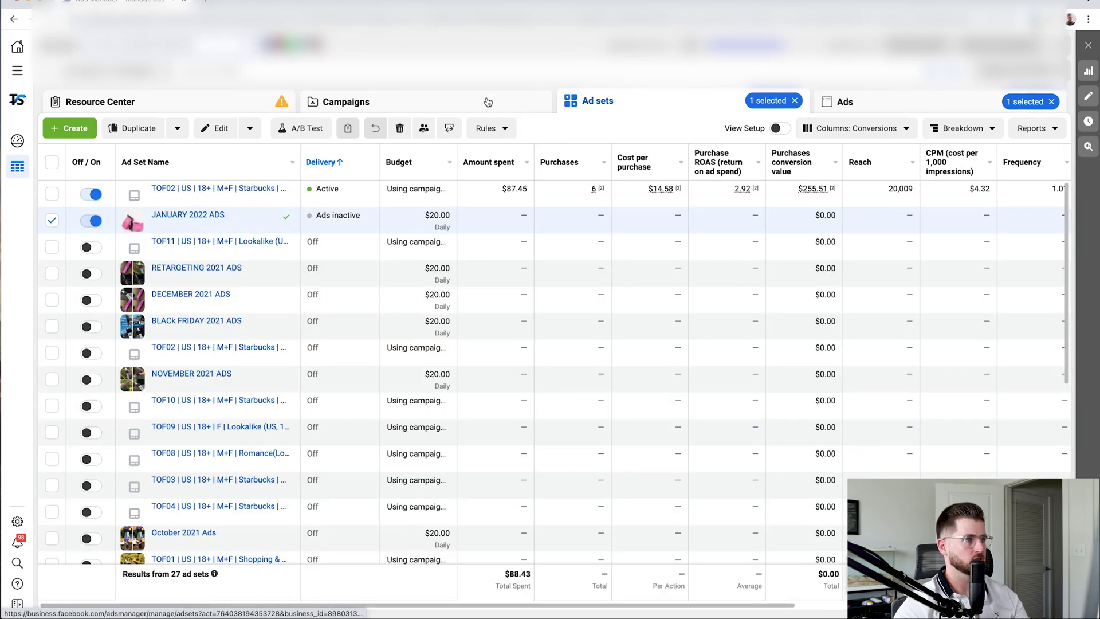
left_click(487, 103)
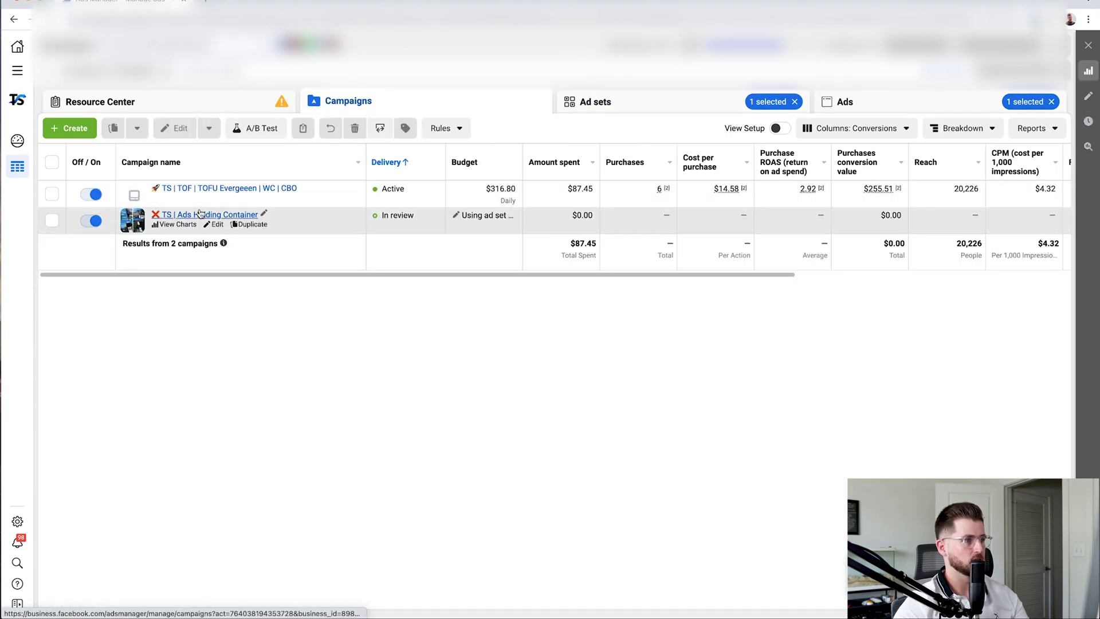
left_click(195, 215)
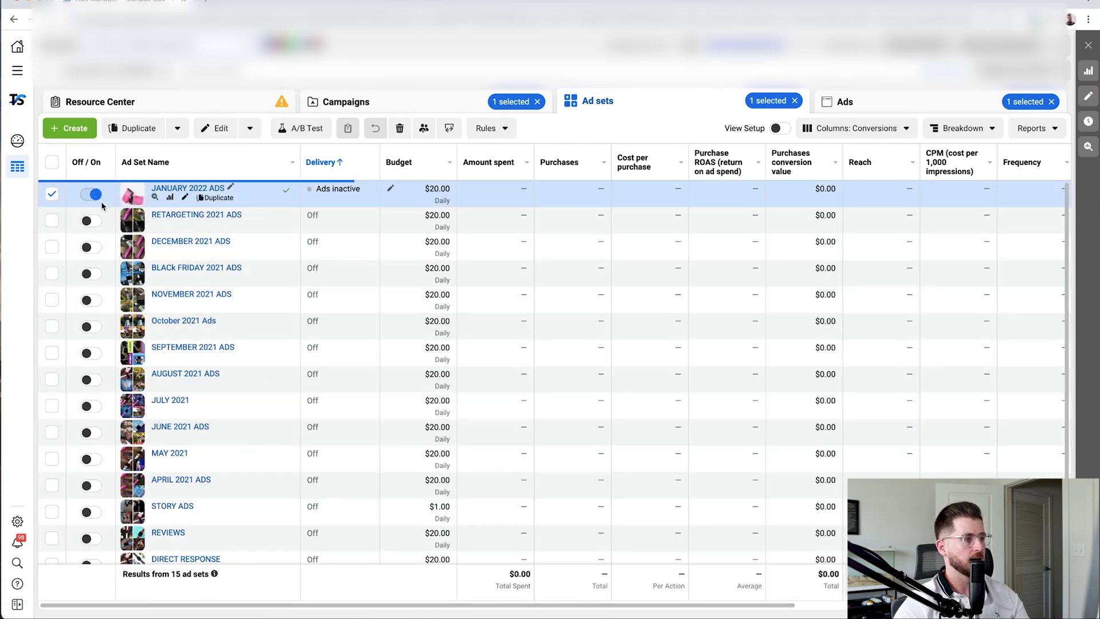
left_click(95, 196)
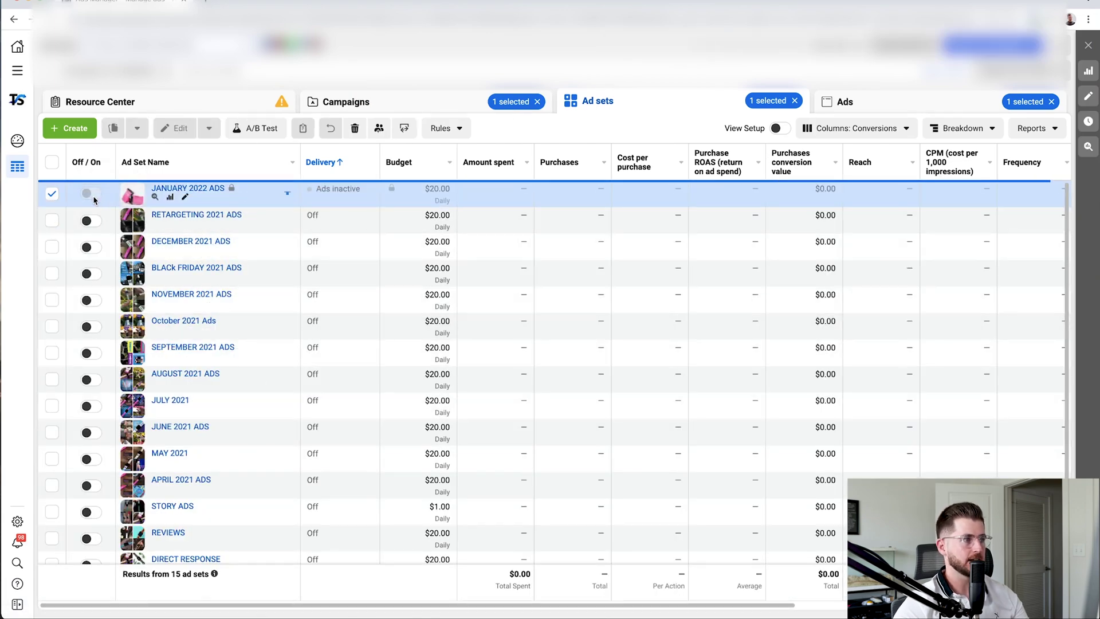
left_click(47, 194)
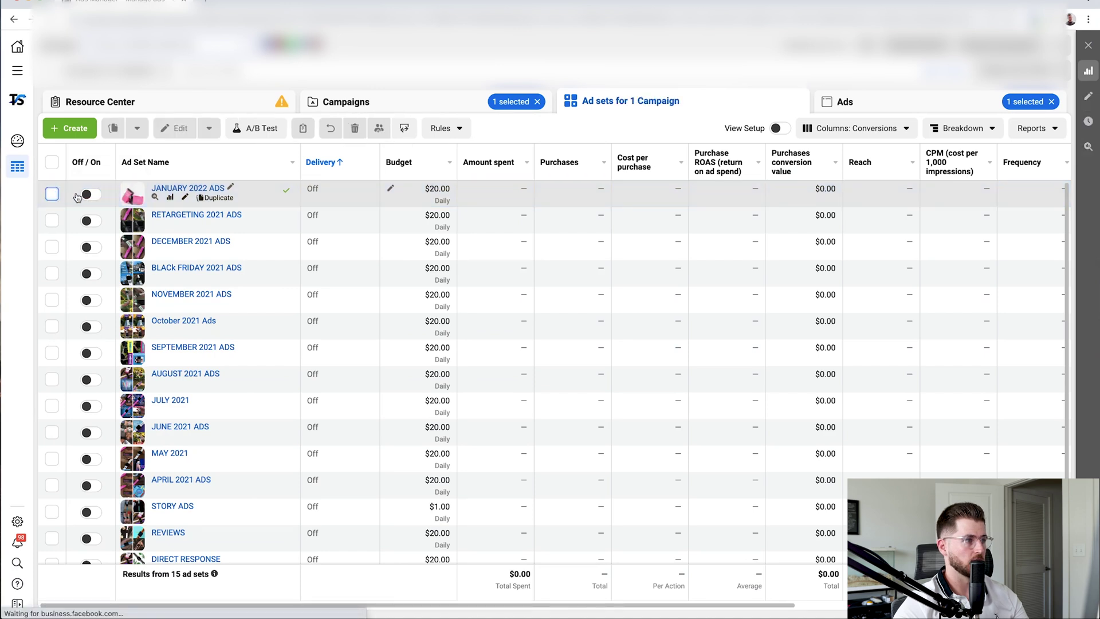
- Show the ads in JANUARY 2022 ADS and reload to see Test Ad #1 In review
left_click(211, 189)
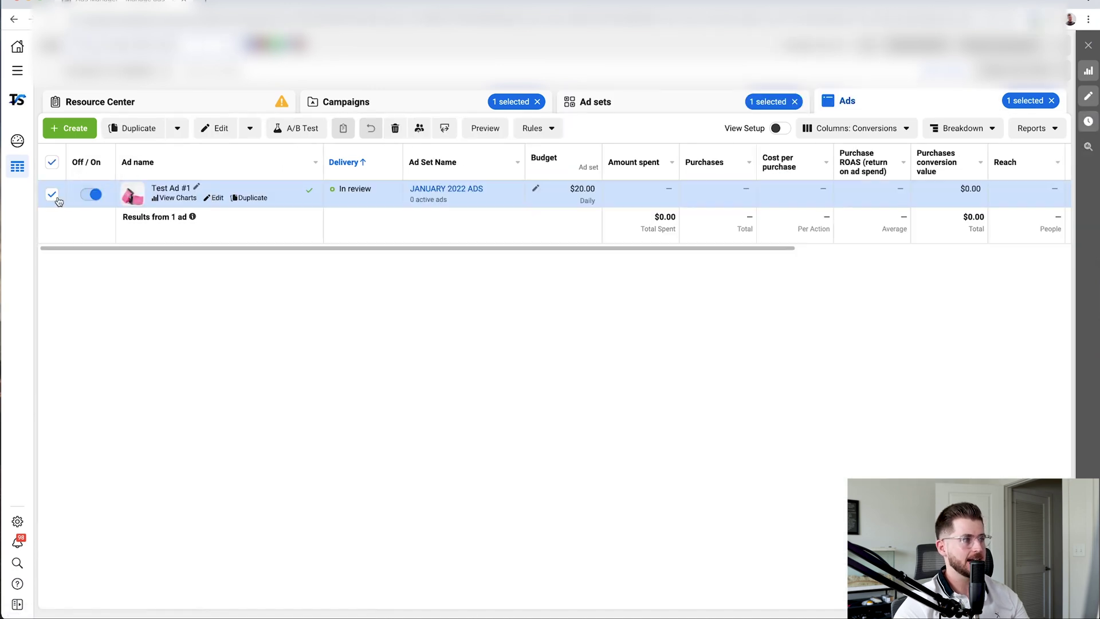
left_click(52, 194)
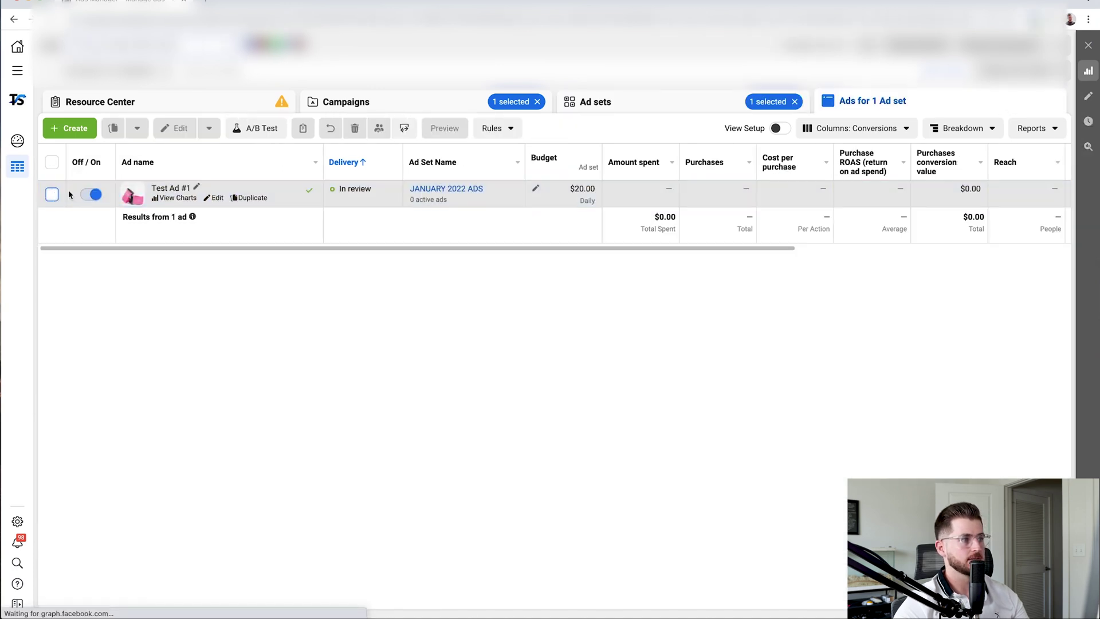
left_click(660, 103)
left_click(189, 191)
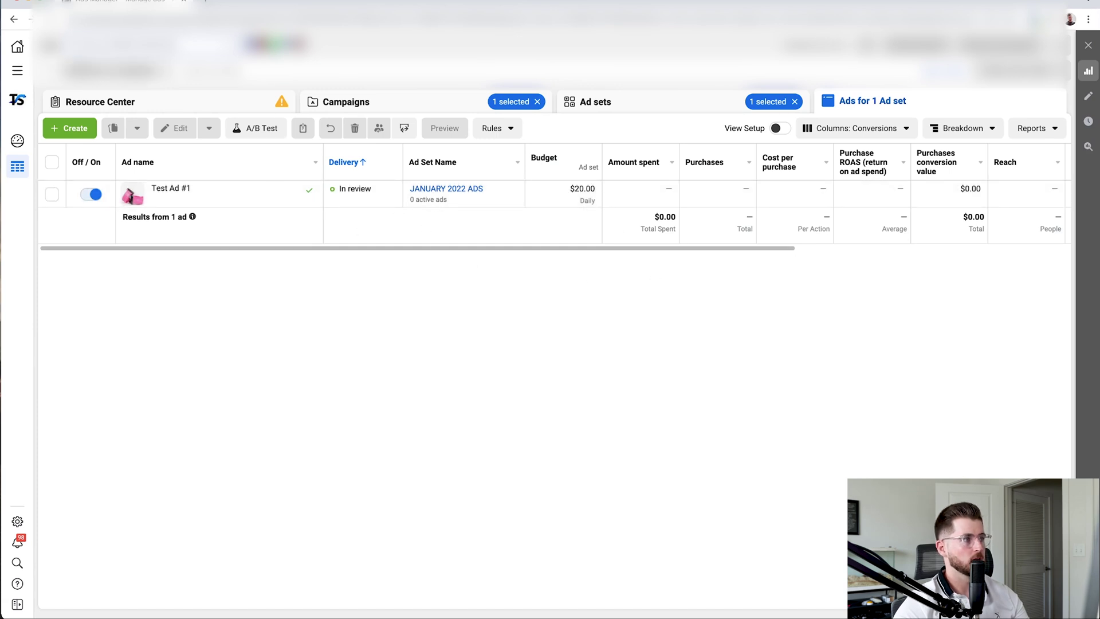
key("super+r")
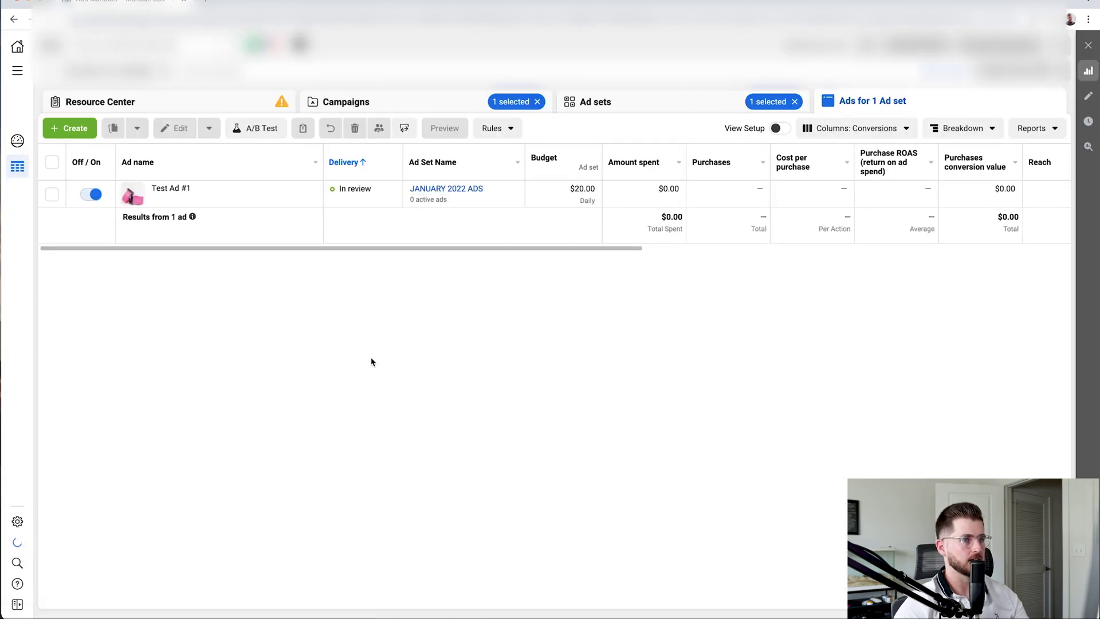
- Preview Test Ad #1 and open its share options to view it on Facebook
left_click(51, 194)
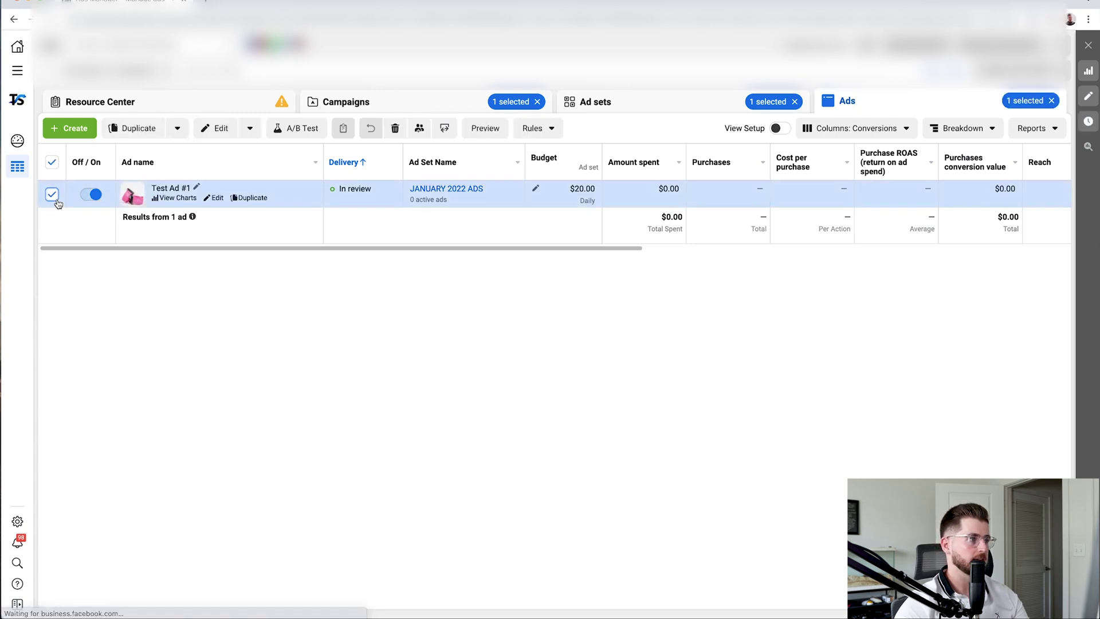
left_click(485, 129)
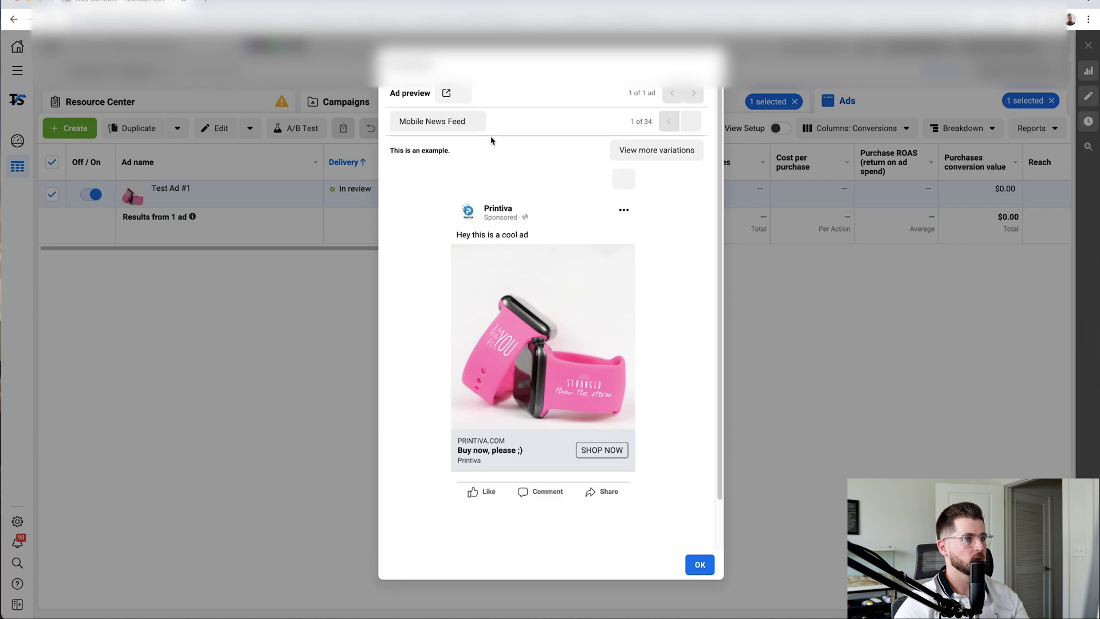
left_click(457, 93)
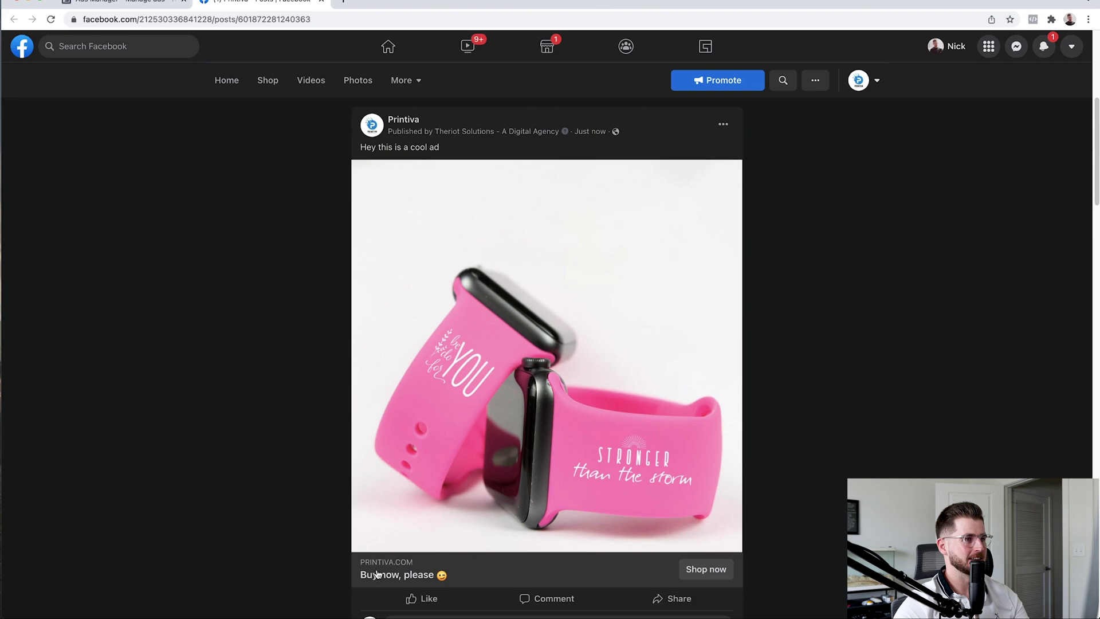
- Close the ad preview, copy the Printiva post ID from its web address, and return to Ads Manager
left_click(117, 4)
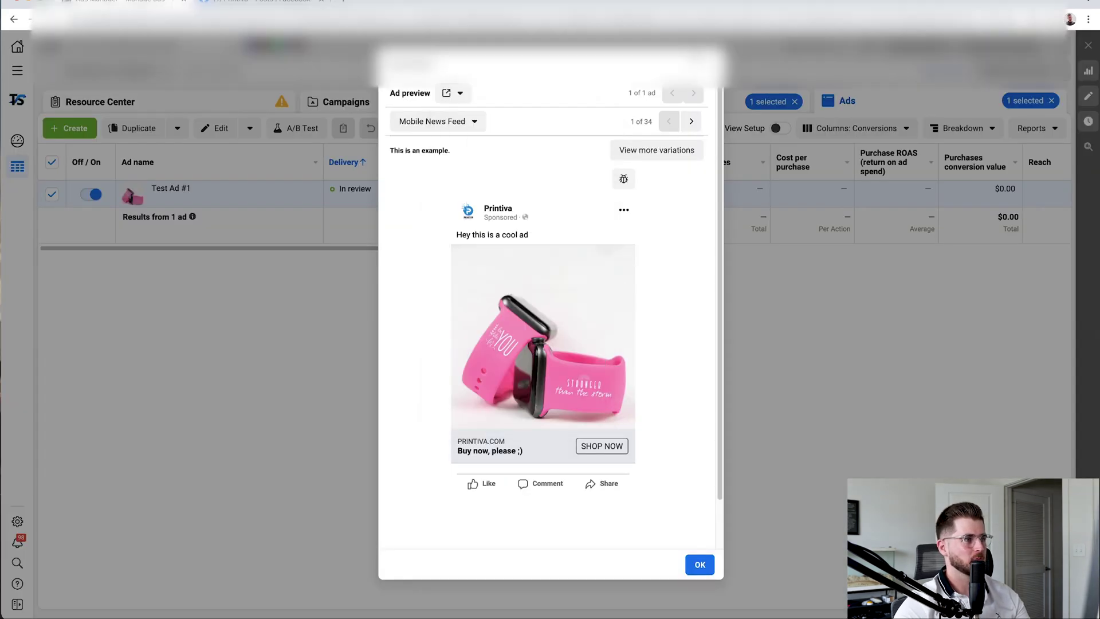
key("Escape")
left_click(258, 3)
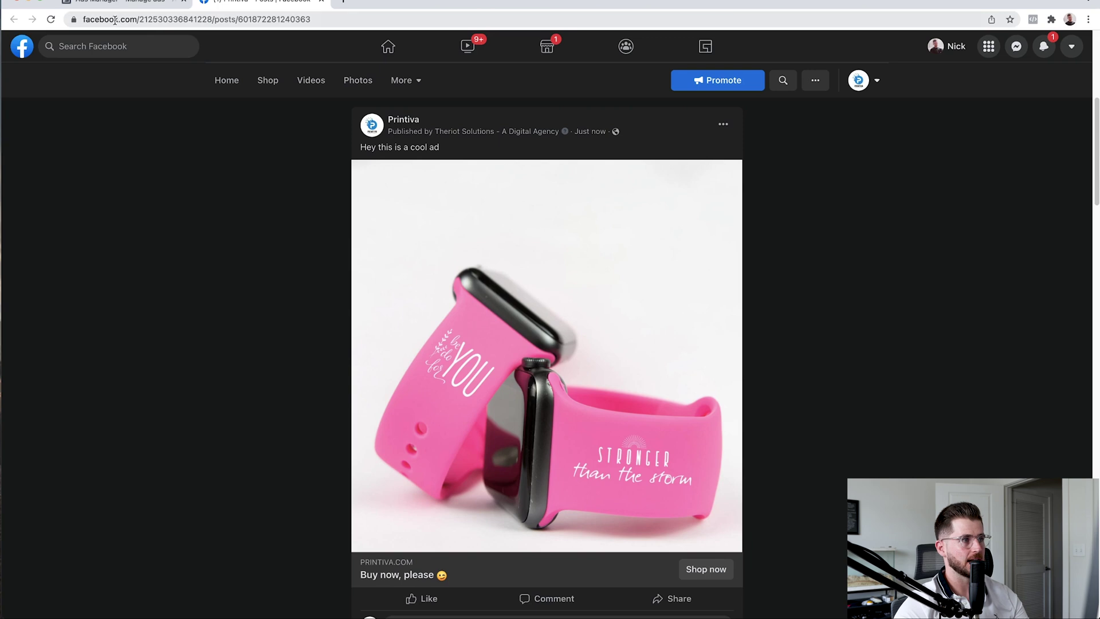
left_click(280, 21)
left_click(280, 21)
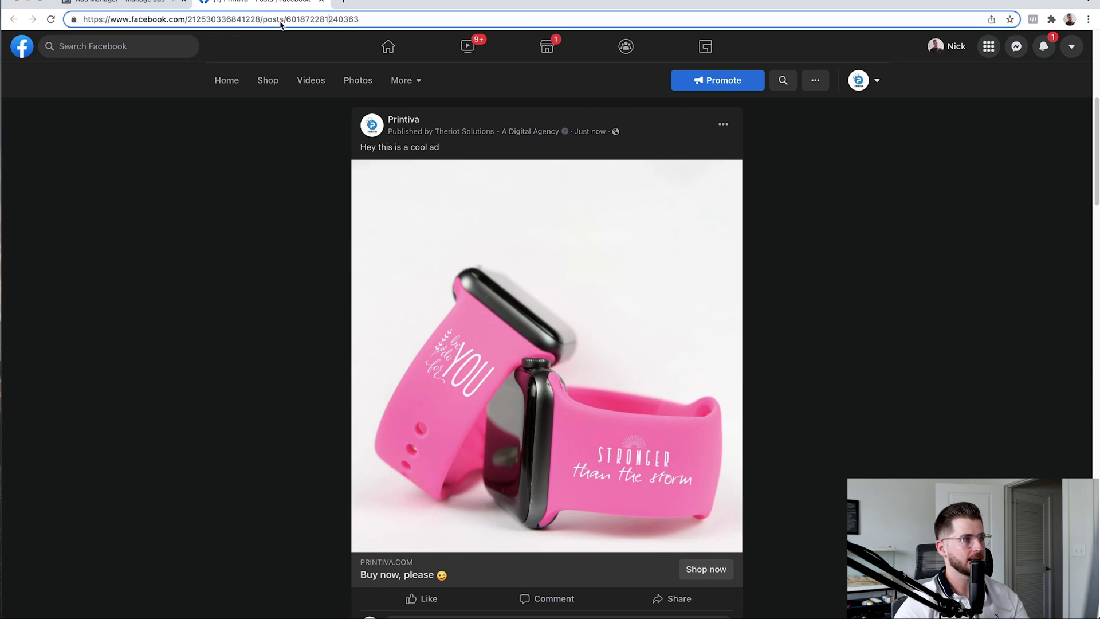
double_click(323, 20)
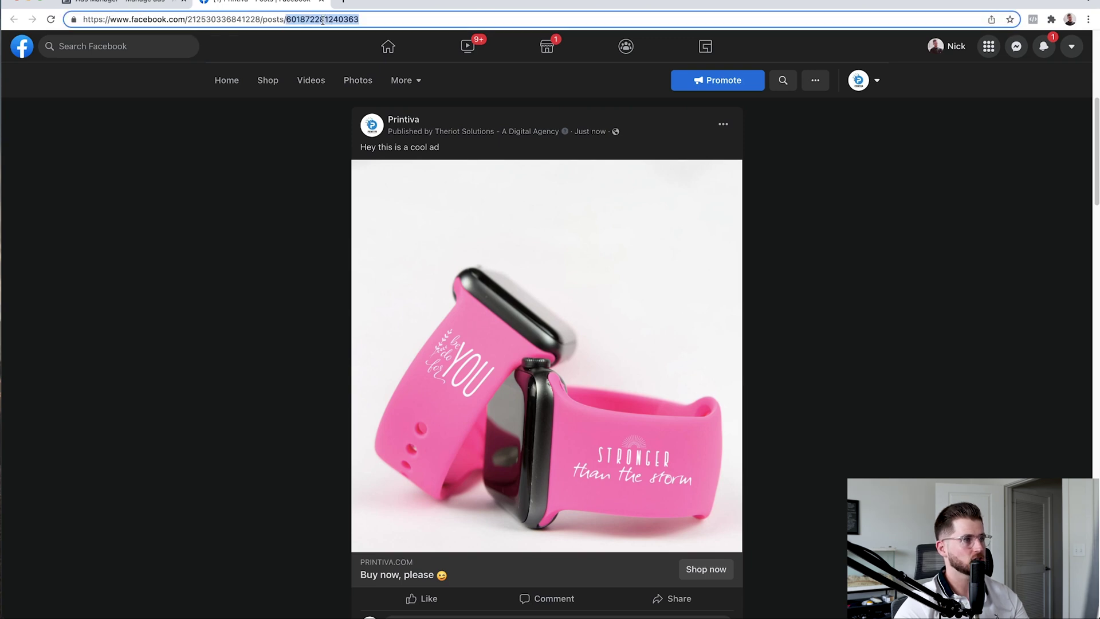
left_click(143, 4)
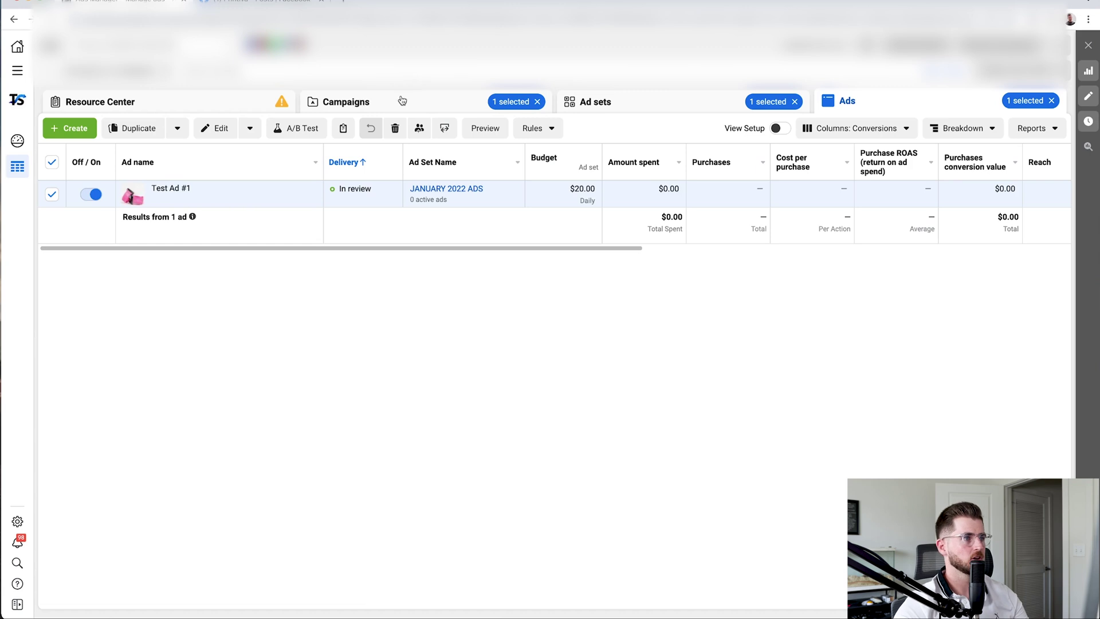
- Select the TOF02 ad set in the TOFU Evergeeen campaign and paste Test Ad #1 into it
left_click(402, 101)
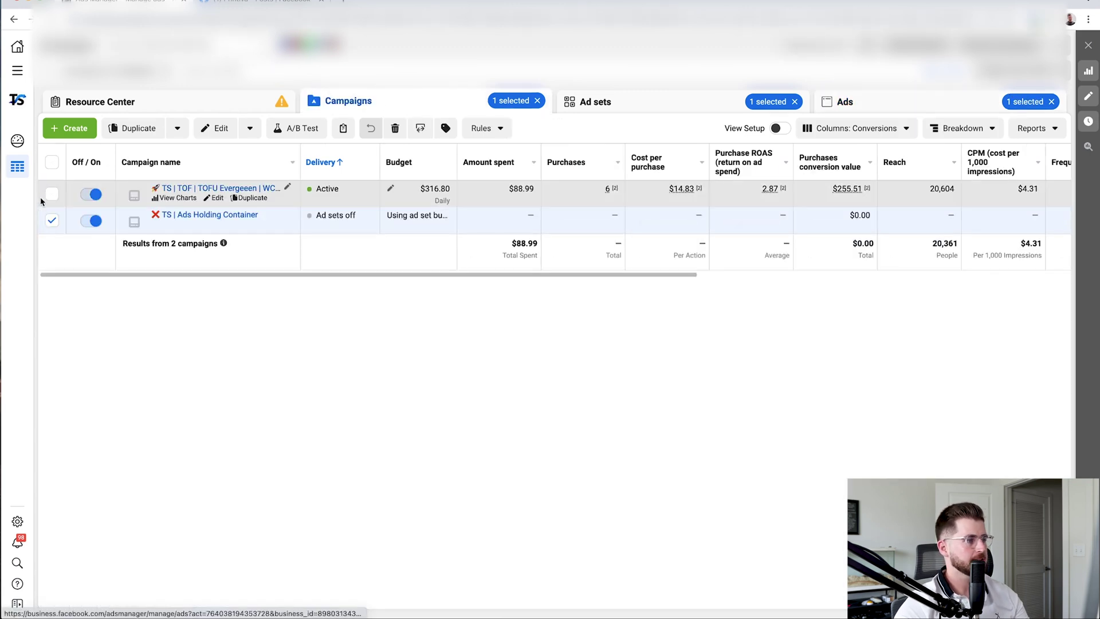
left_click(52, 220)
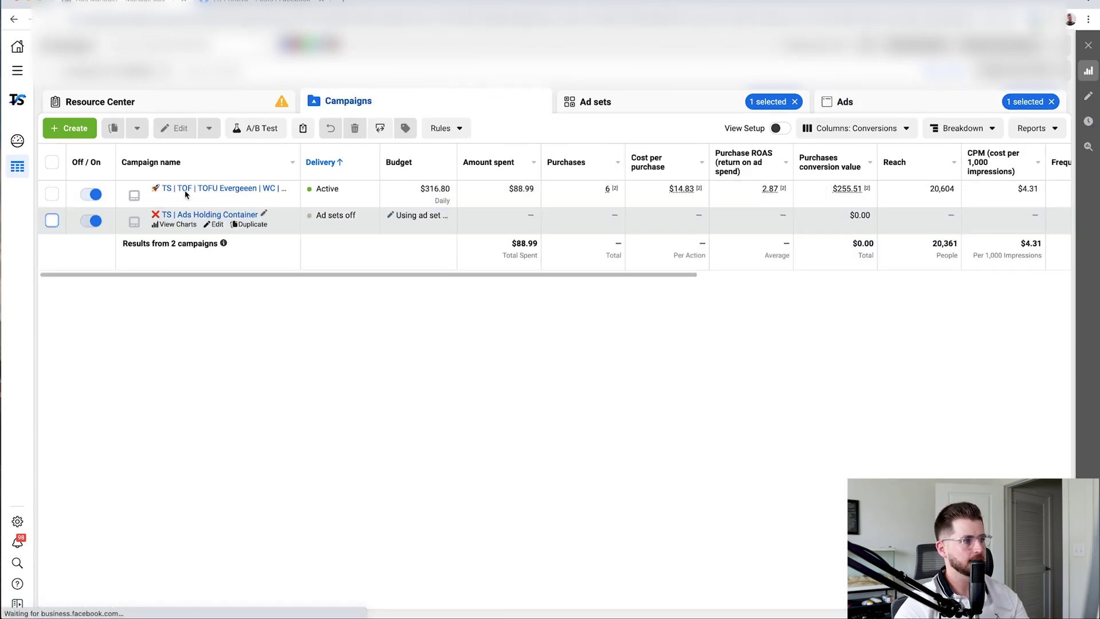
left_click(234, 189)
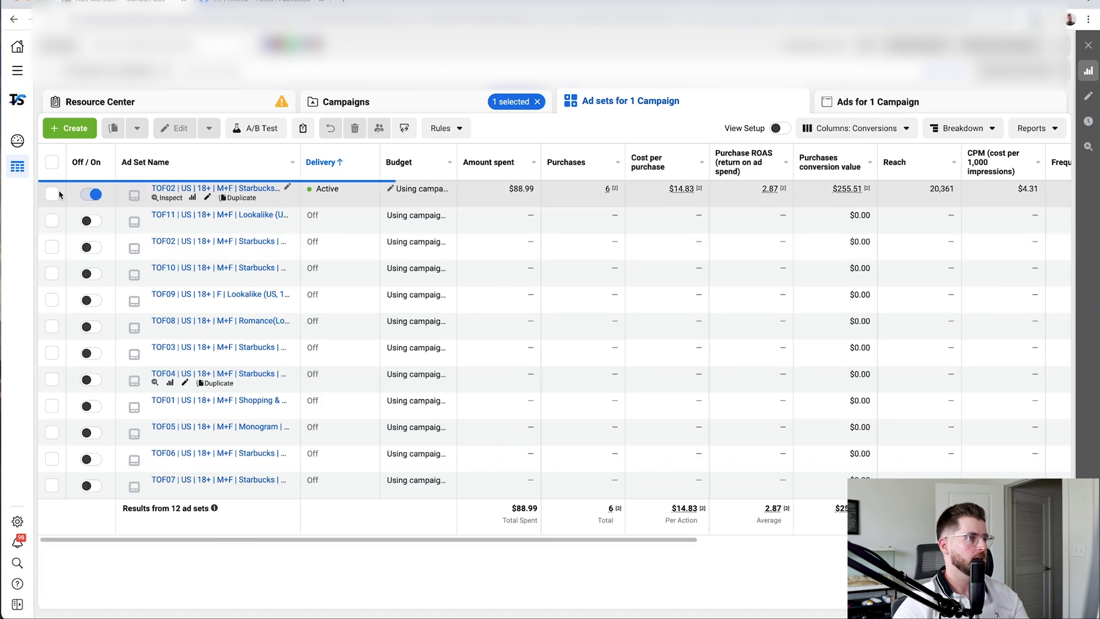
left_click(55, 196)
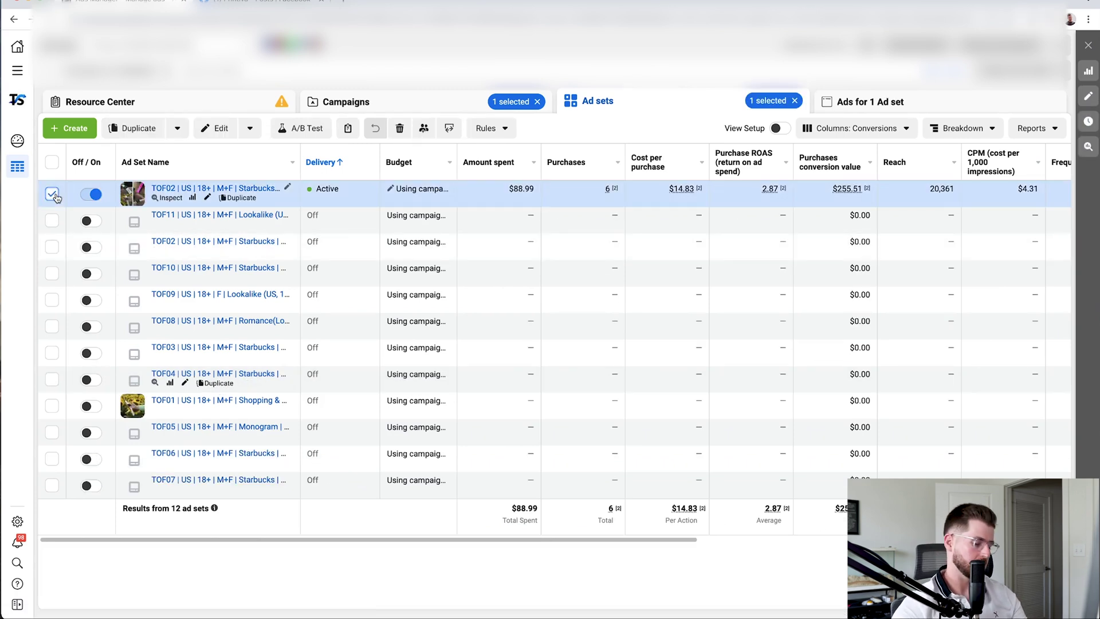
key("ctrl+d")
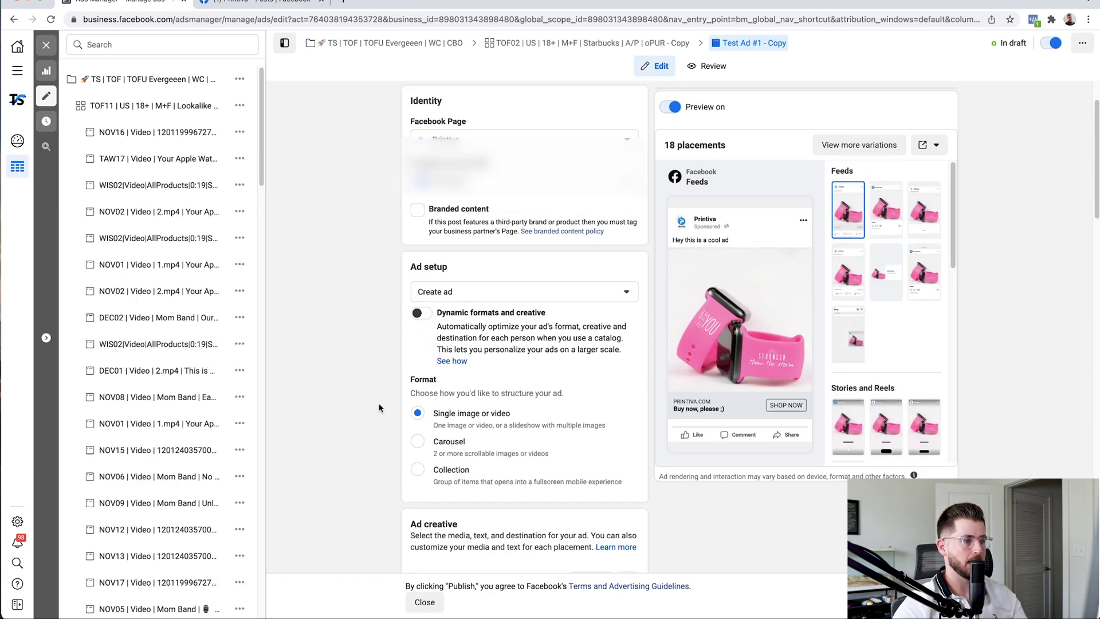
- Set the copied ad's Ad setup to Use existing post
scroll(390, 402, "down", 4)
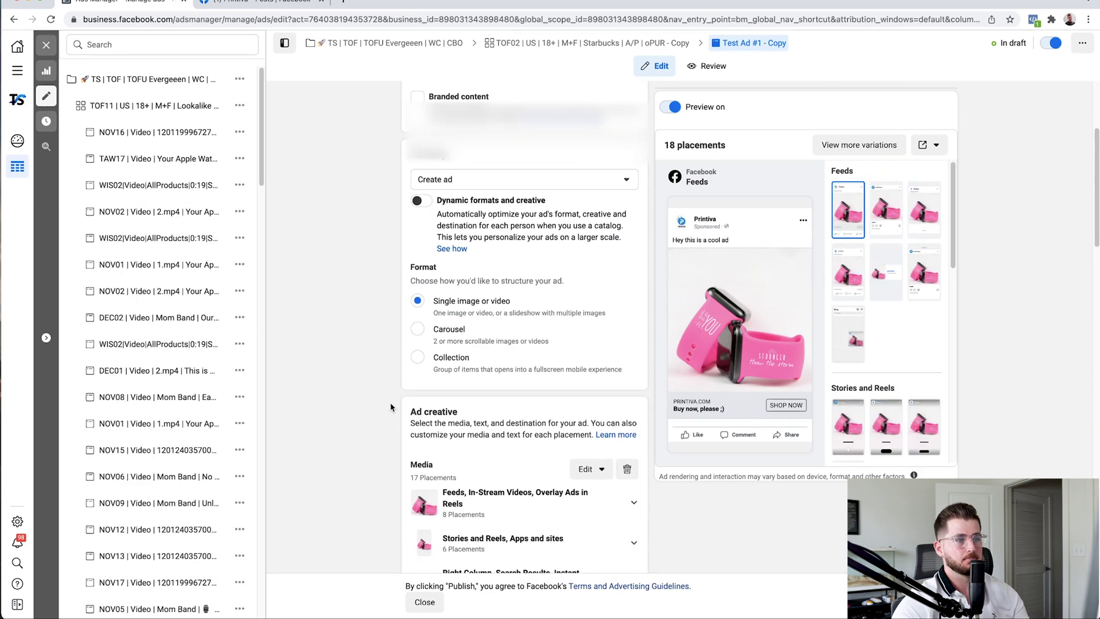
scroll(358, 443, "down", 5)
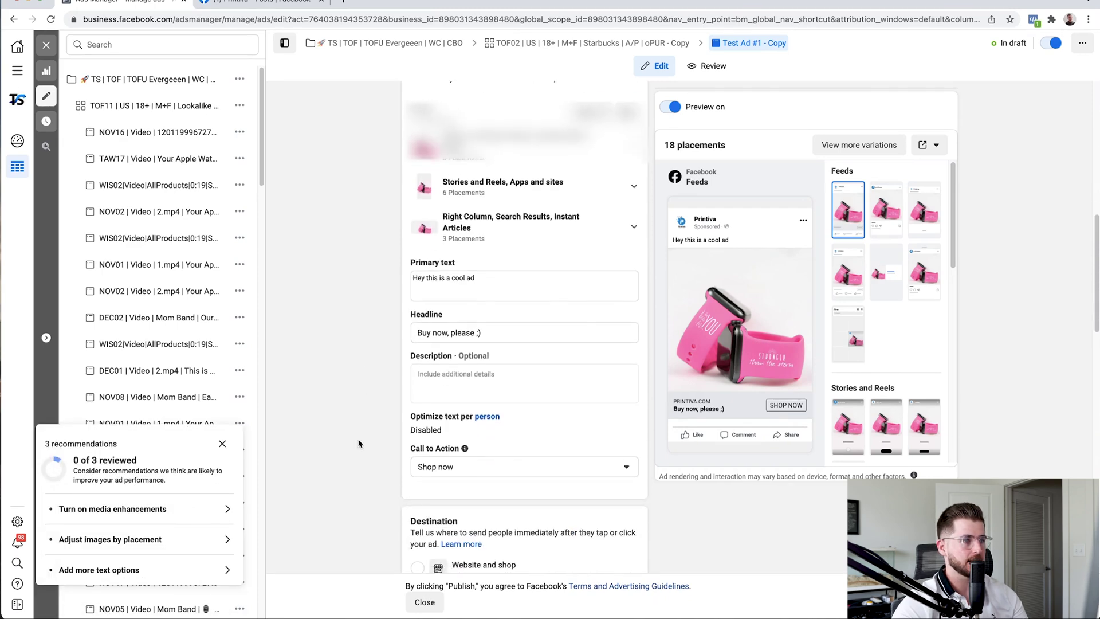
scroll(393, 383, "up", 6)
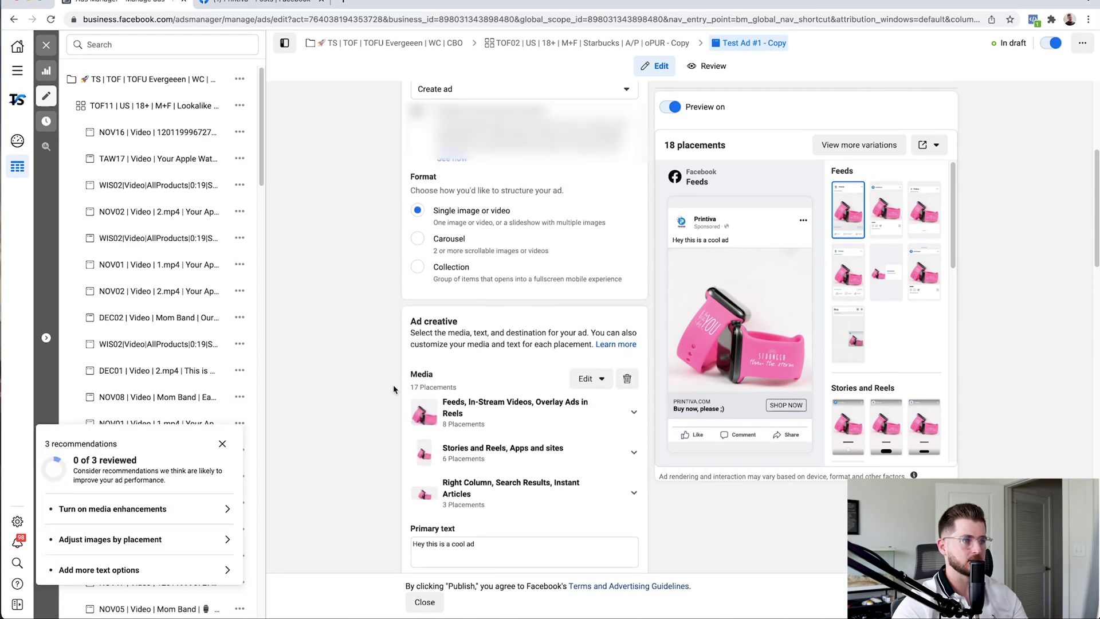
scroll(393, 389, "up", 1)
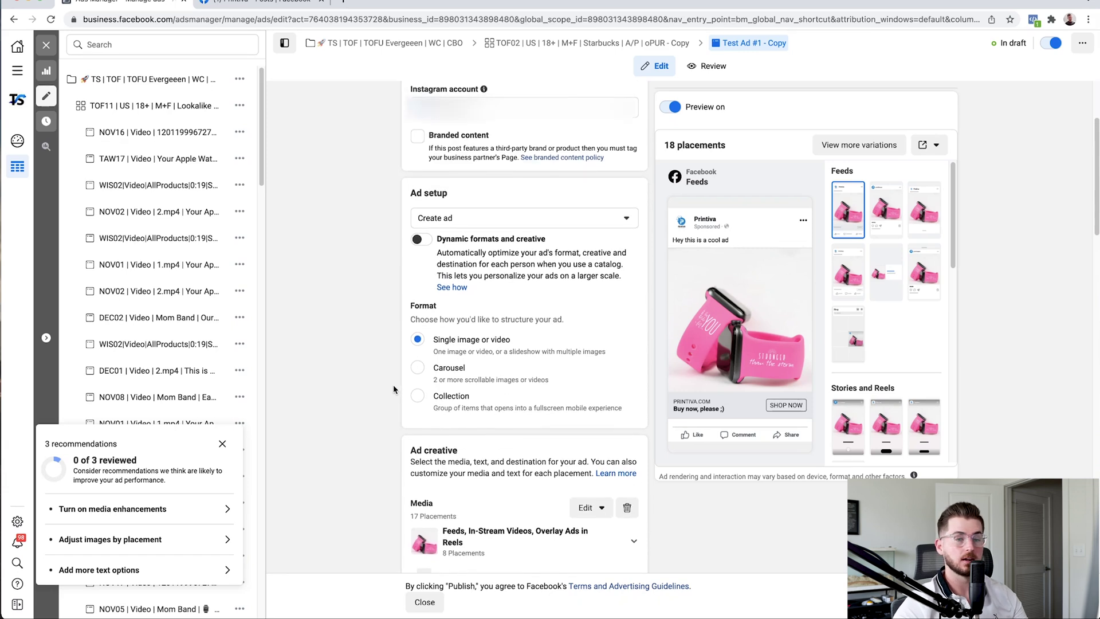
left_click(490, 219)
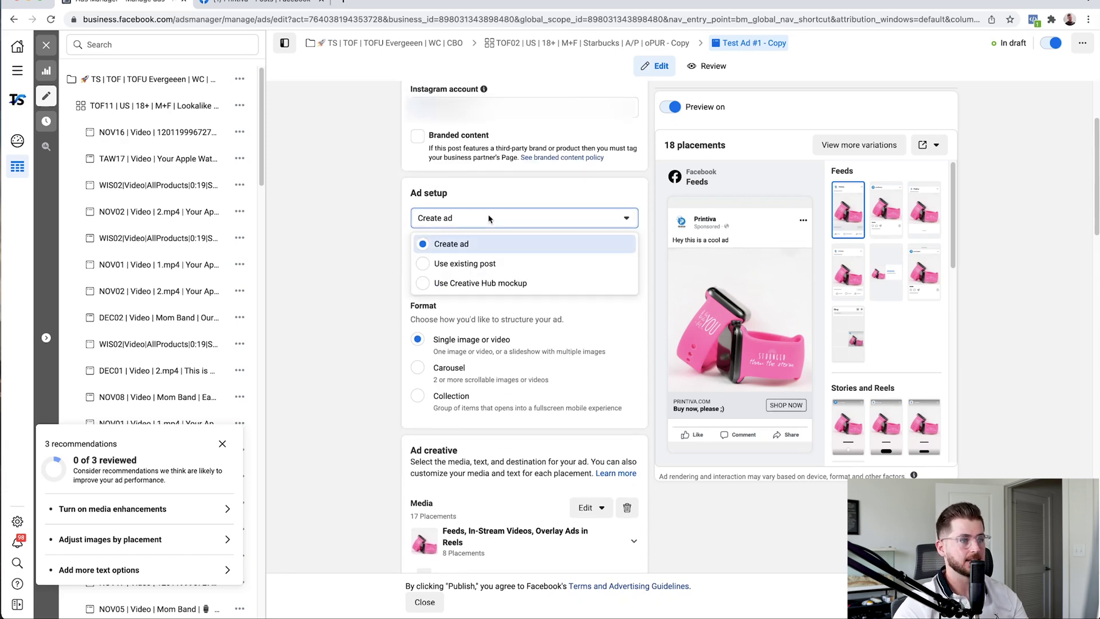
left_click(453, 265)
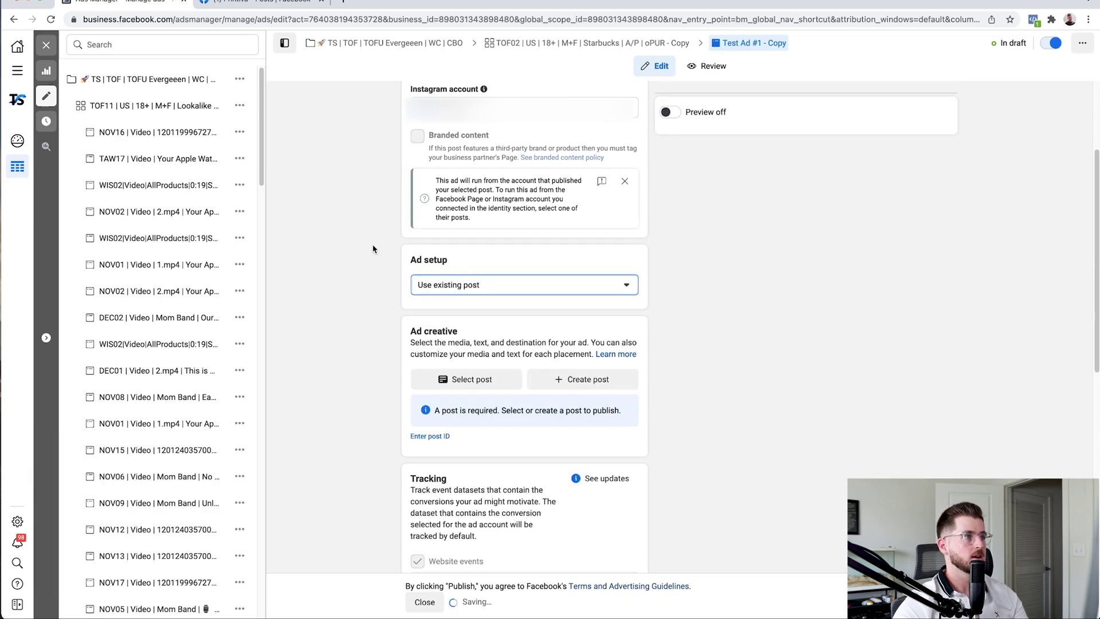
- Copy the Printiva post ID from the Facebook tab and paste it as the ad's post ID
left_click(266, 5)
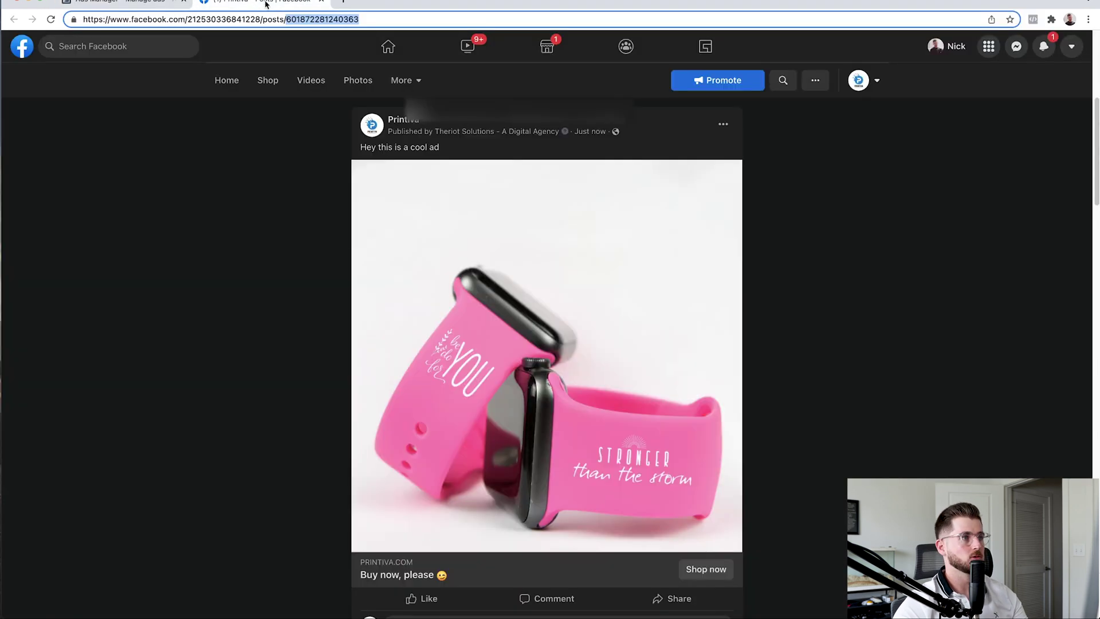
double_click(312, 18)
key("super+c")
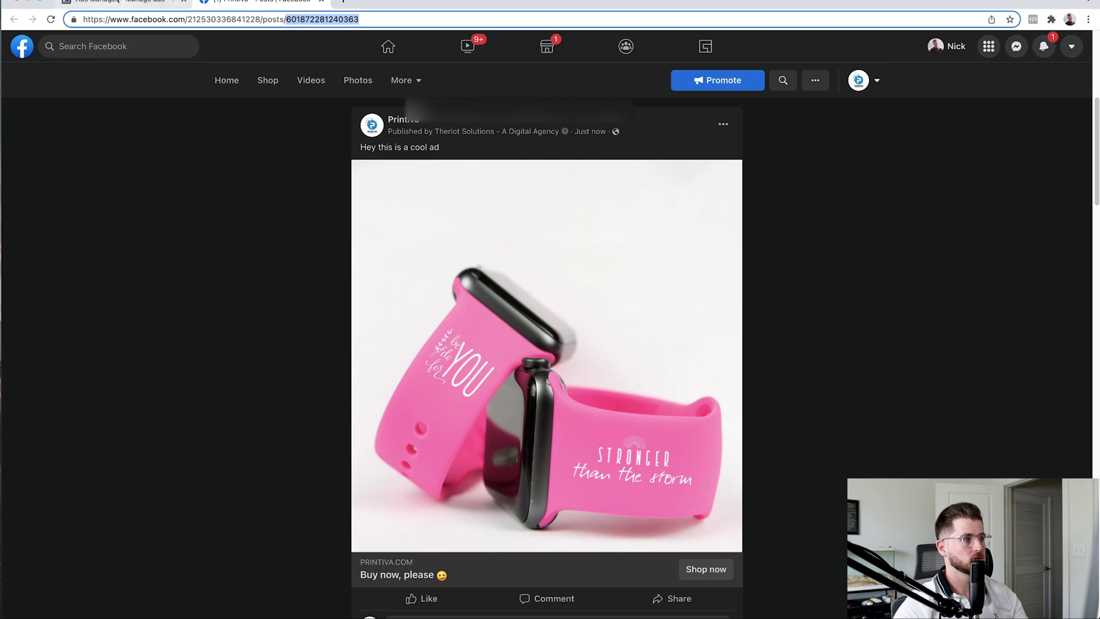
left_click(114, 3)
left_click(439, 436)
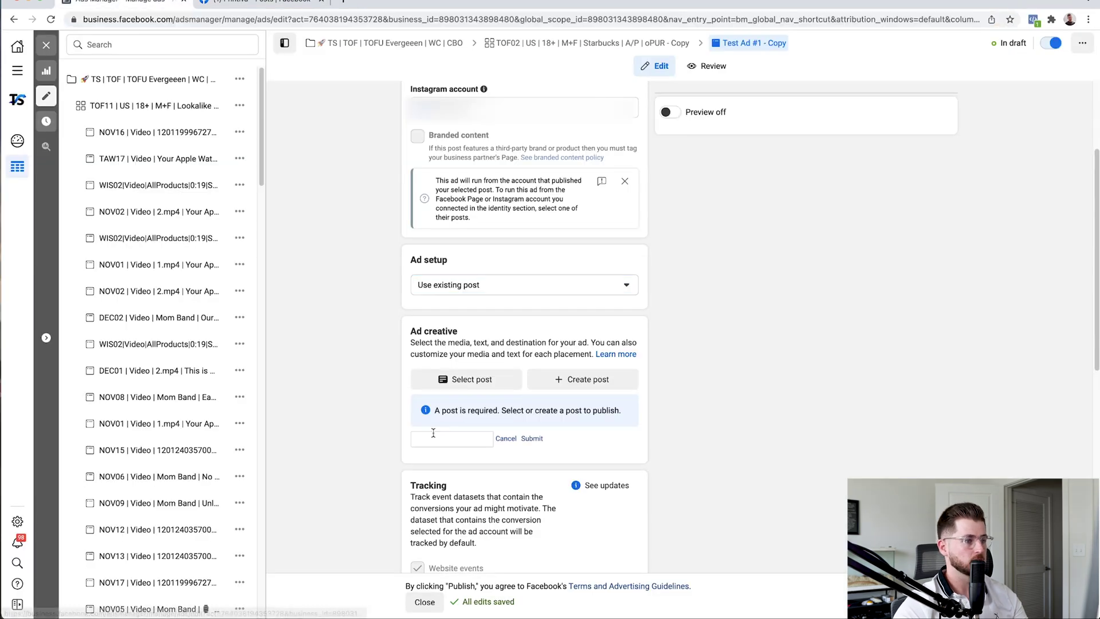
key("super+v")
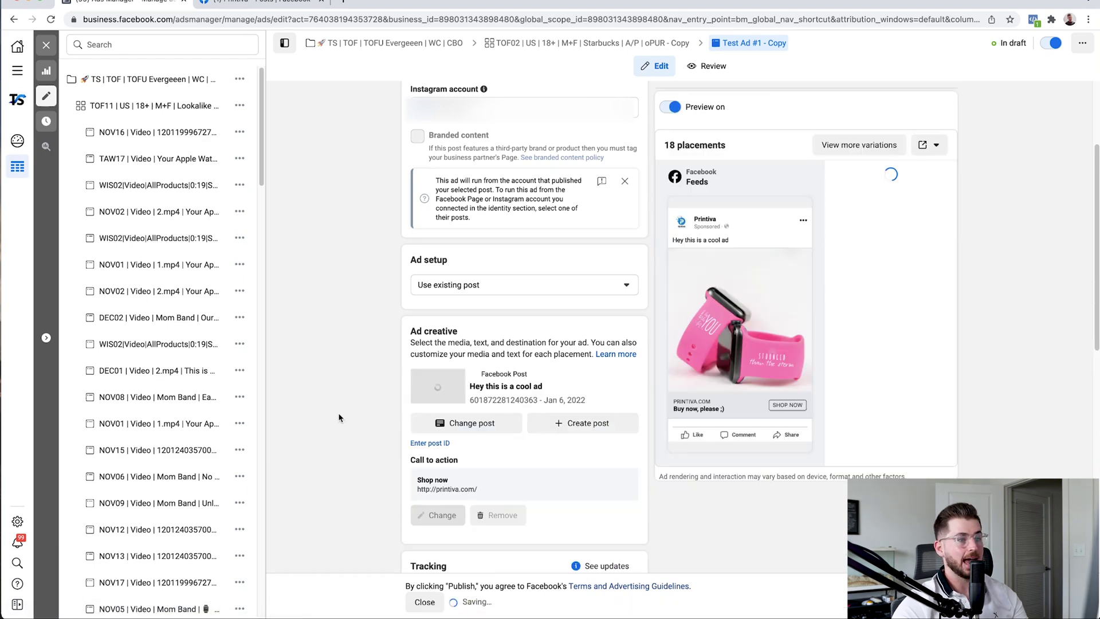
scroll(338, 415, "down", 3)
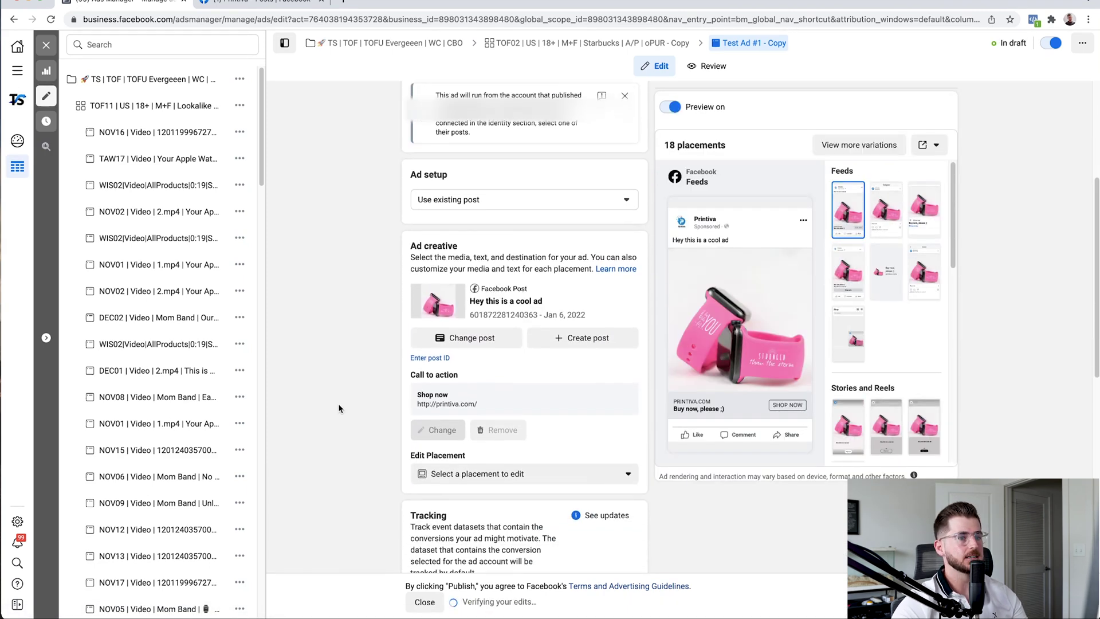
scroll(339, 405, "down", 2)
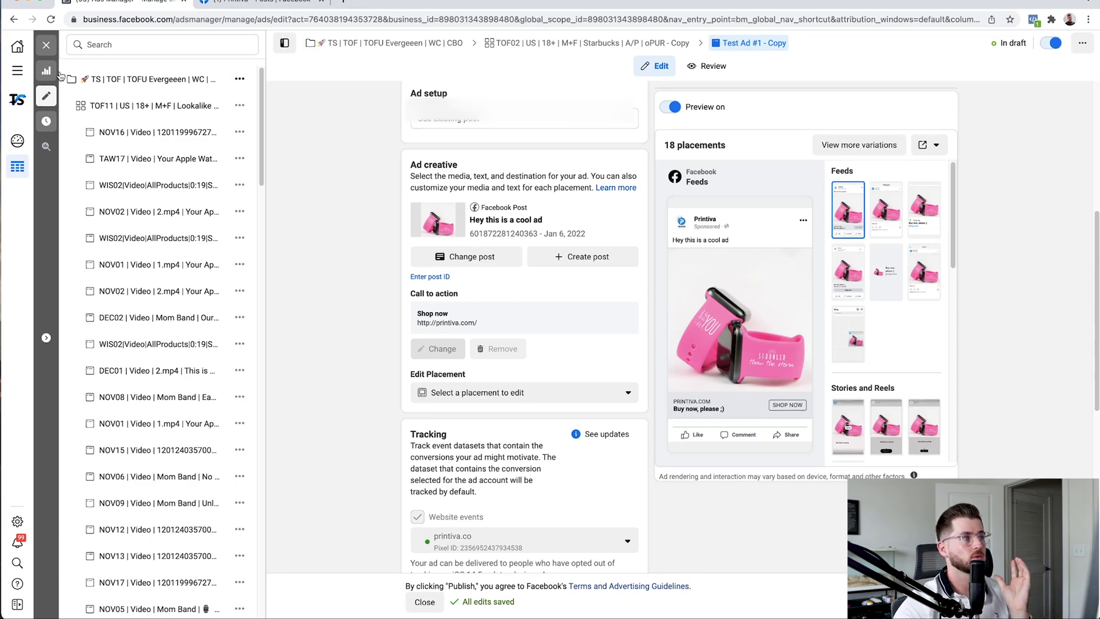
- Close the ad editor, dismiss the draft review without publishing, and return to Campaigns
left_click(47, 50)
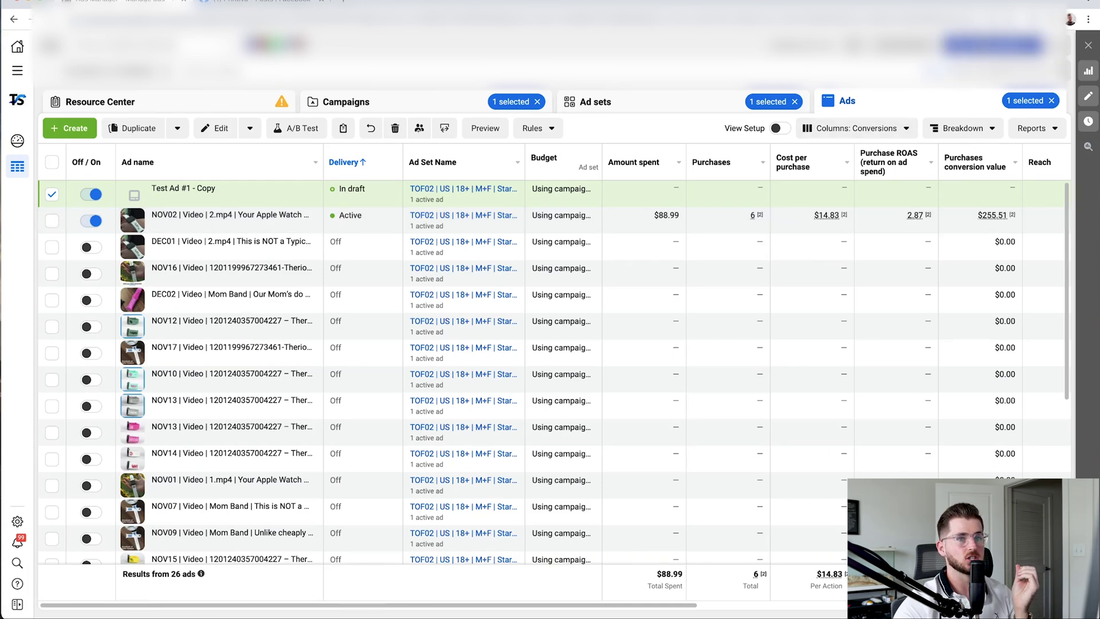
left_click(991, 44)
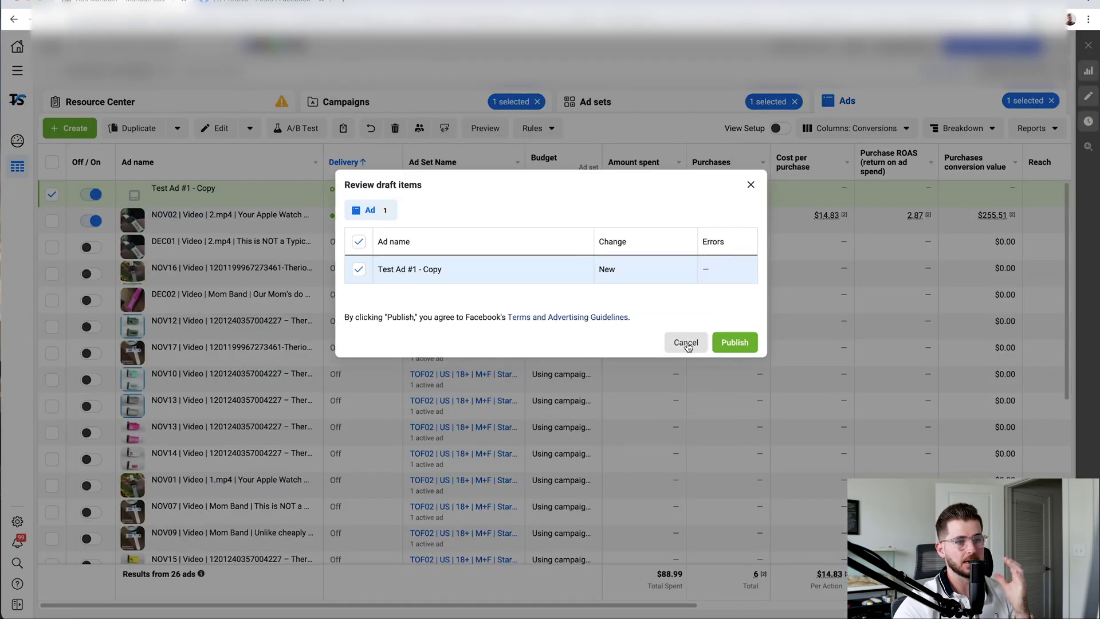
left_click(685, 343)
left_click(427, 95)
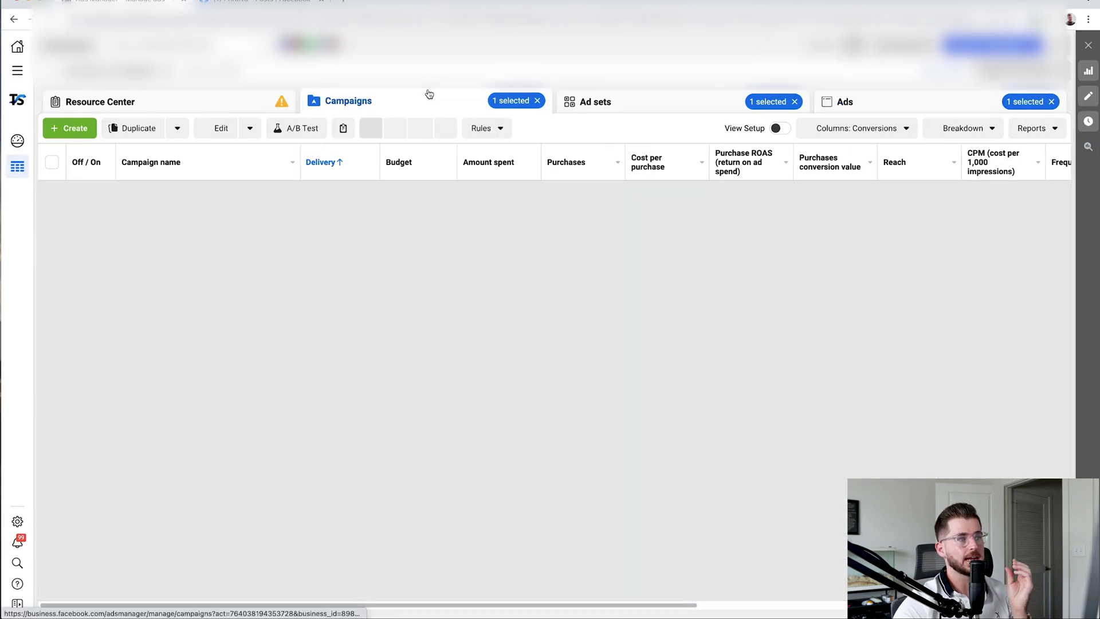